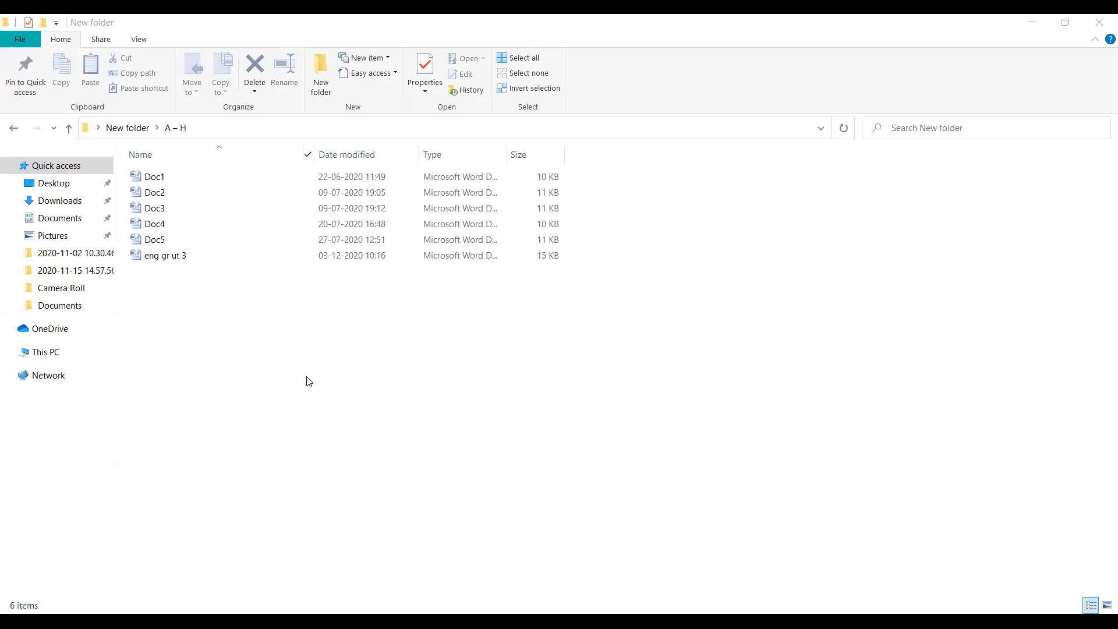
- Create four new folders, keeping their default names, in the folder holding the Word documents
{"action": "right_click", "coordinate": [257, 316]}
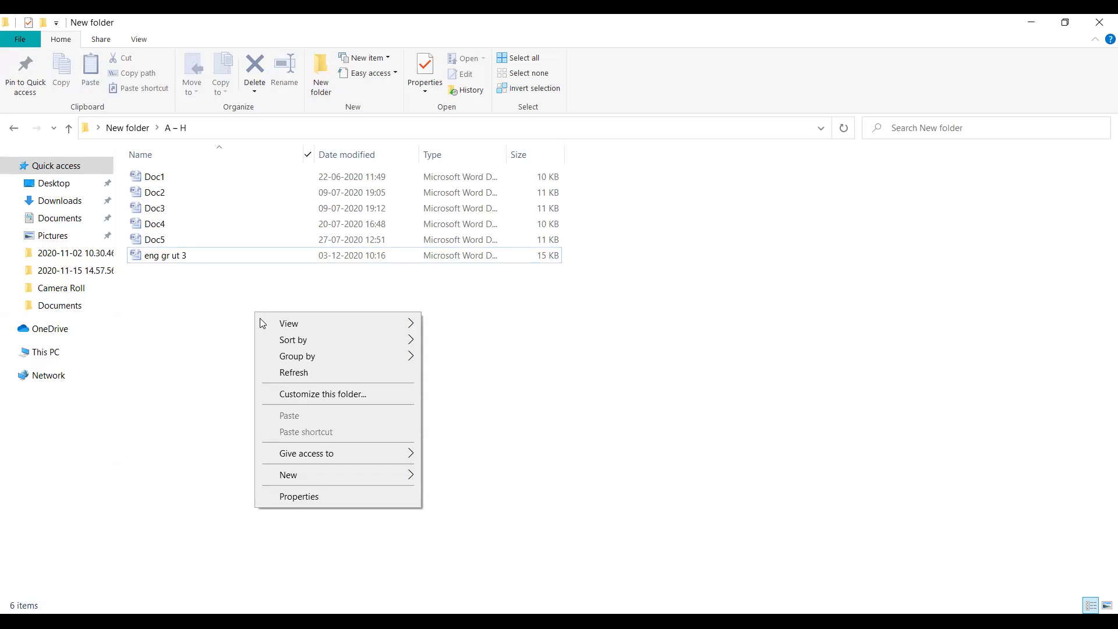
{"action": "mouse_move", "coordinate": [345, 472]}
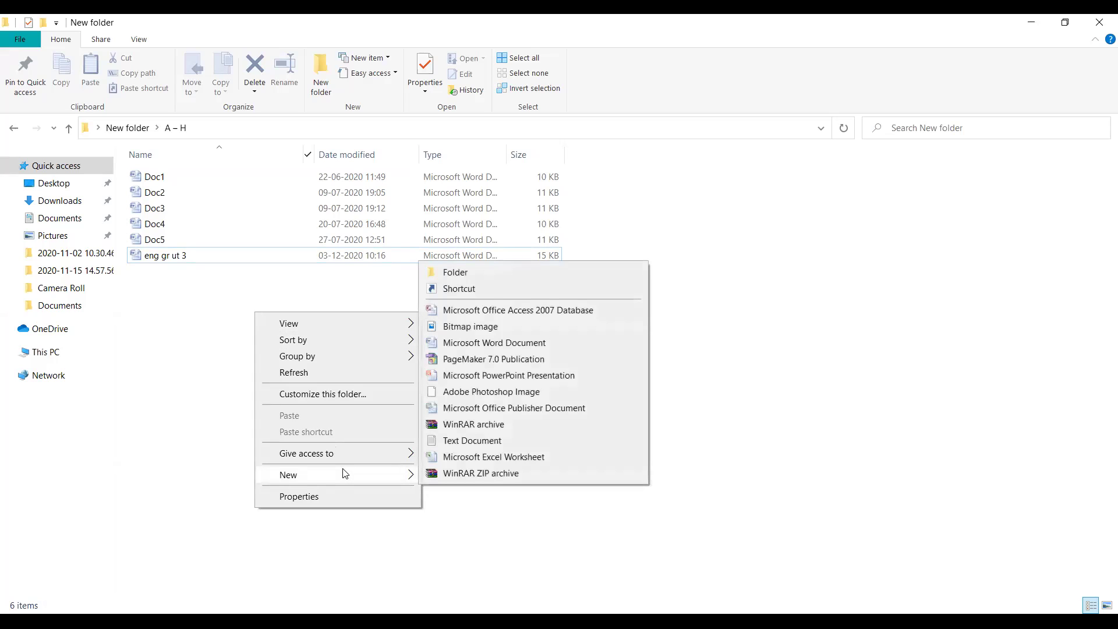
{"action": "left_click", "coordinate": [518, 269]}
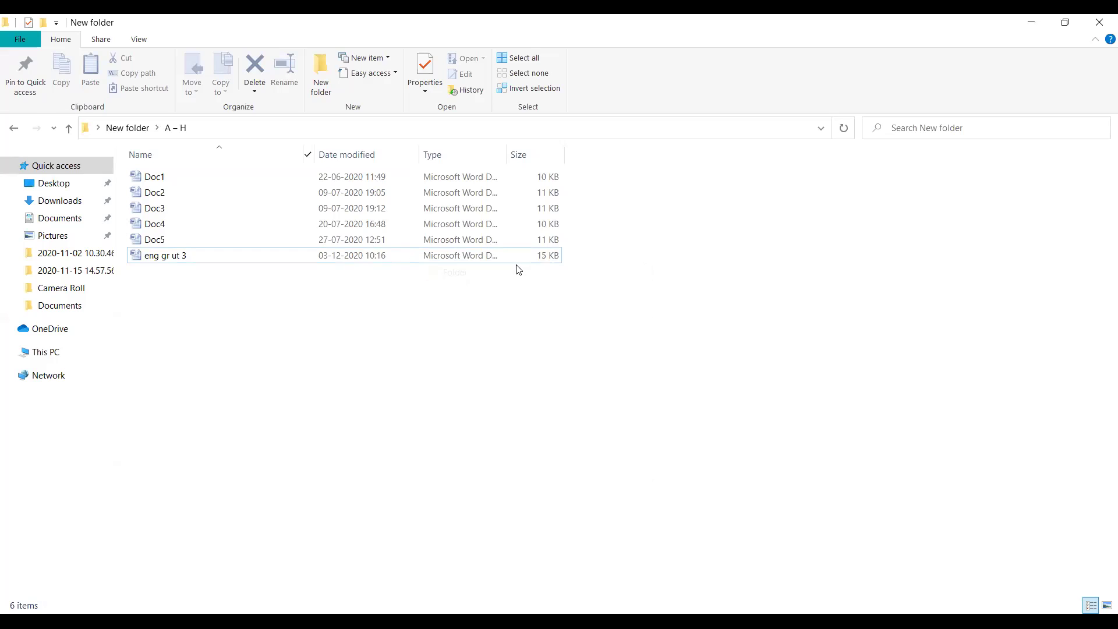
{"action": "right_click", "coordinate": [406, 344]}
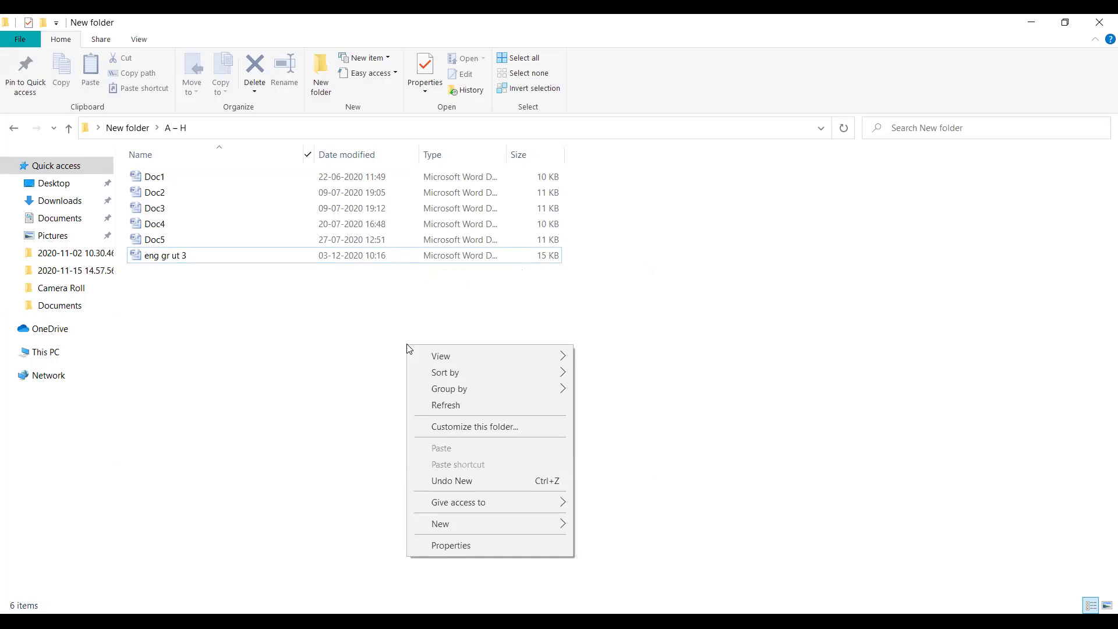
{"action": "mouse_move", "coordinate": [452, 524]}
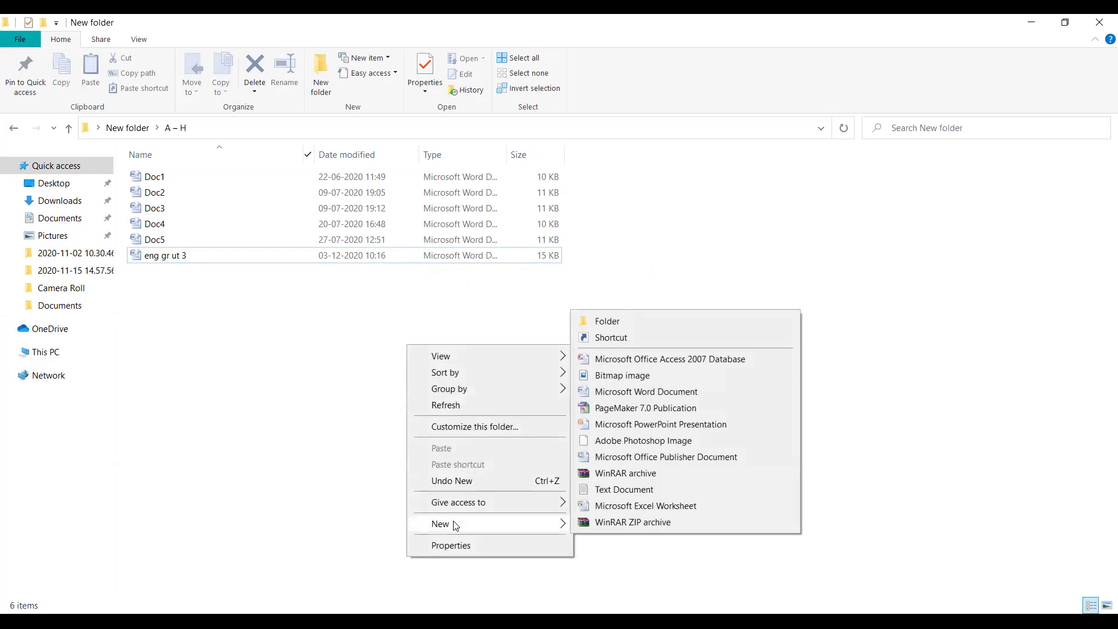
{"action": "left_click", "coordinate": [611, 322]}
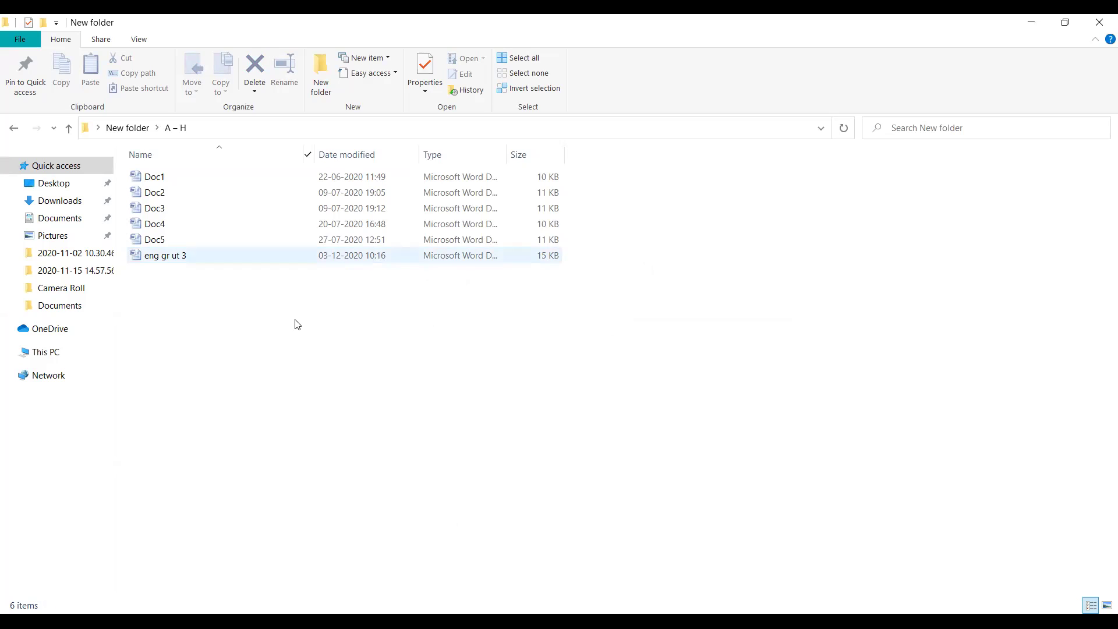
{"action": "left_click", "coordinate": [317, 73]}
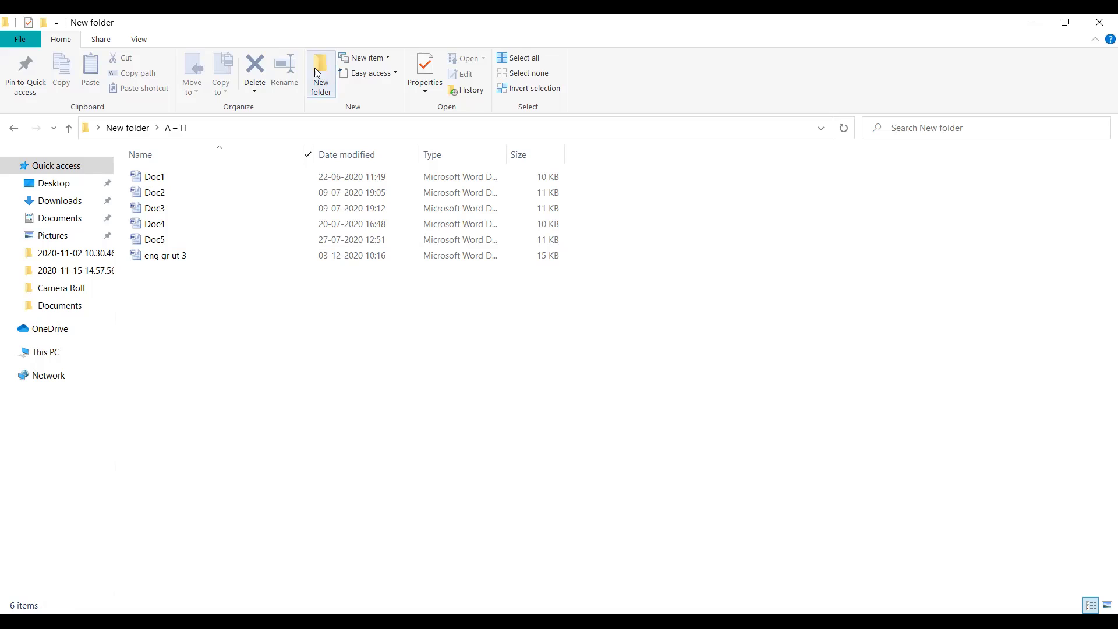
{"action": "left_click", "coordinate": [318, 72]}
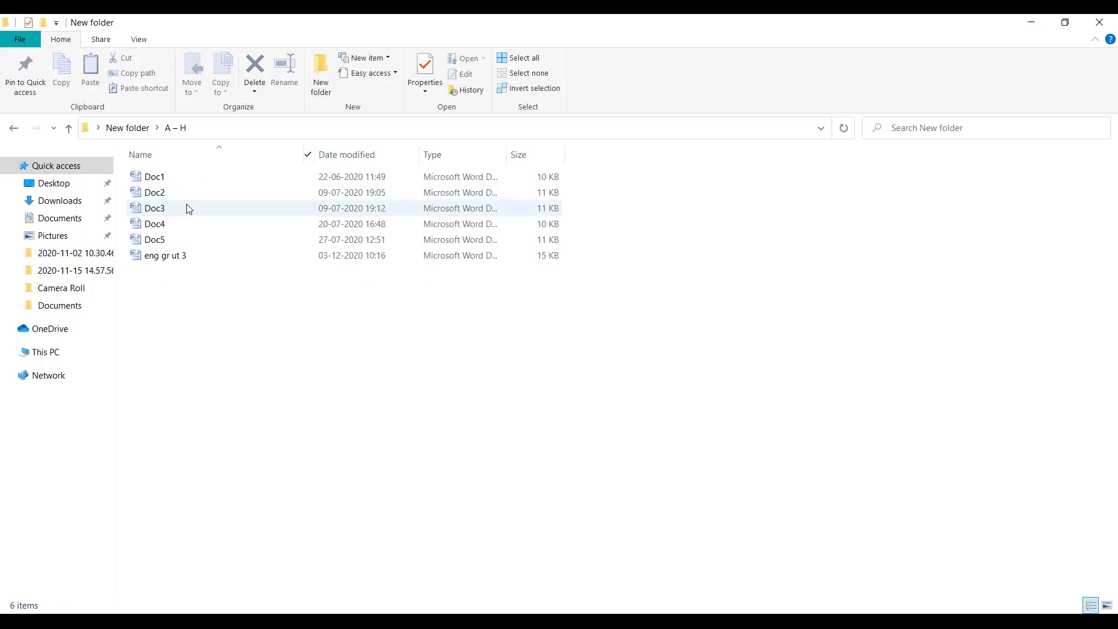
- Create a new text document, keeping its default name, alongside the Word documents
{"action": "right_click", "coordinate": [169, 316]}
{"action": "mouse_move", "coordinate": [210, 494]}
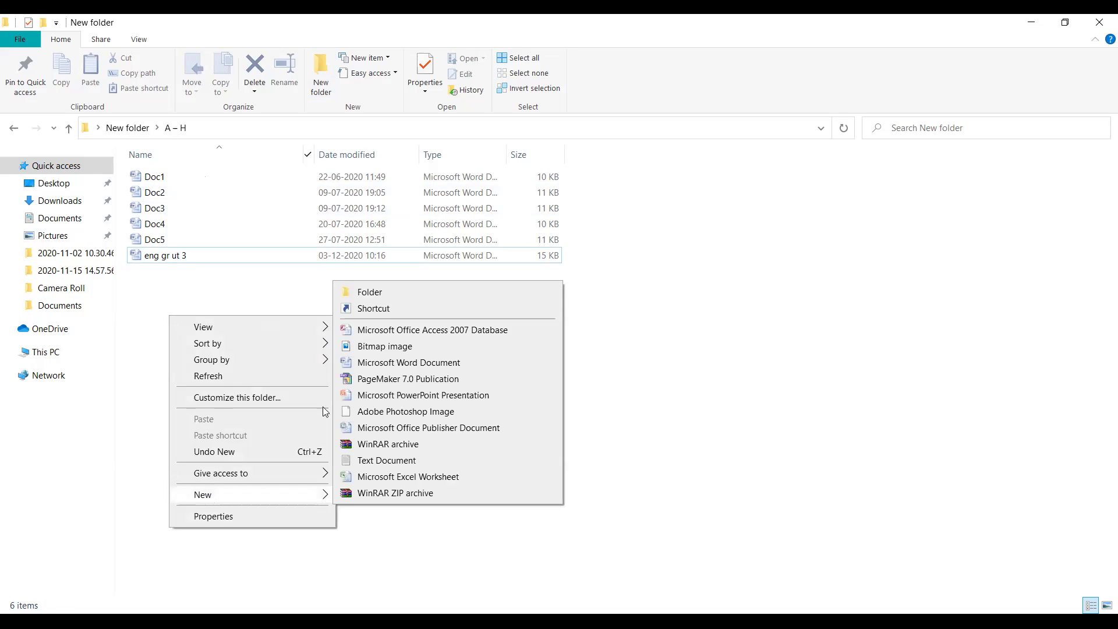
{"action": "left_click", "coordinate": [384, 460]}
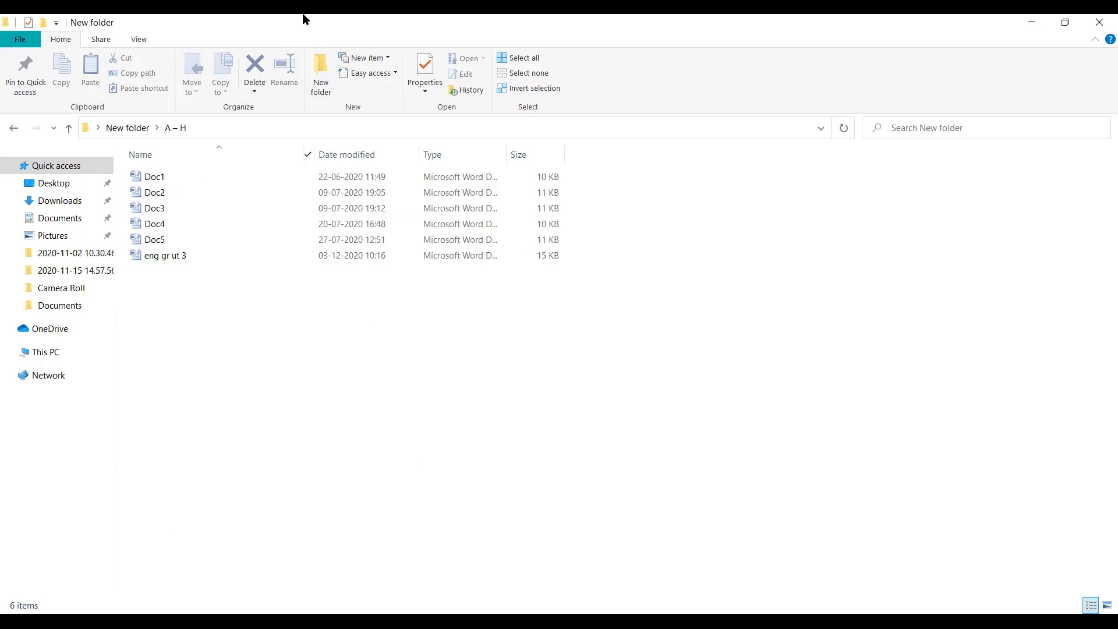
{"action": "left_click", "coordinate": [316, 73]}
{"action": "left_click", "coordinate": [254, 65]}
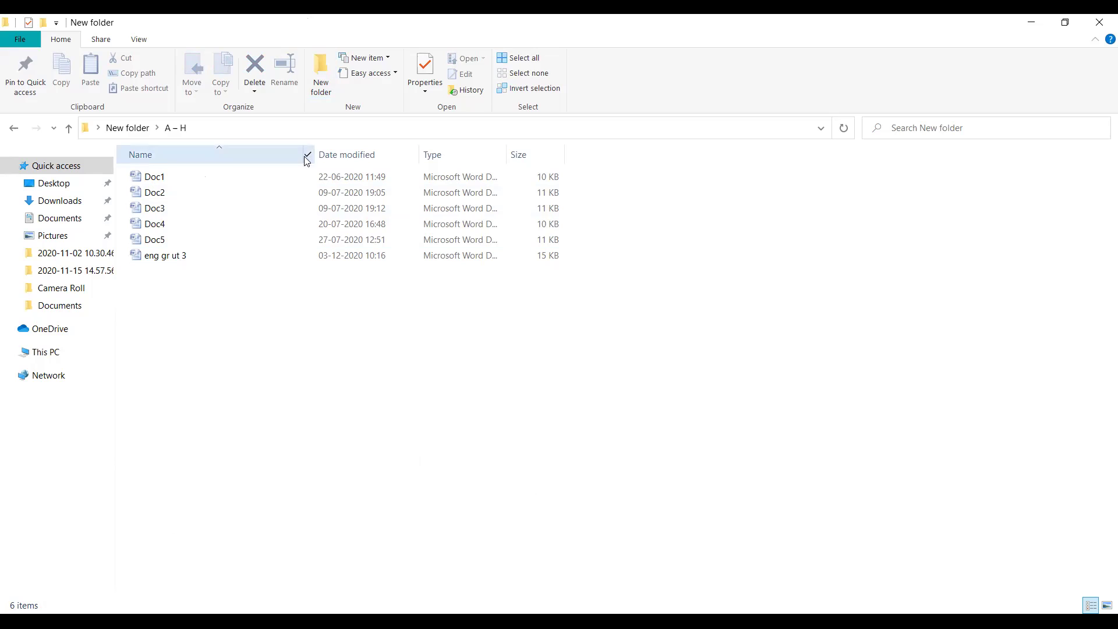
- Make a copy of the Word document "eng gr ut 3" in the same folder using Copy and Paste
{"action": "right_click", "coordinate": [171, 180]}
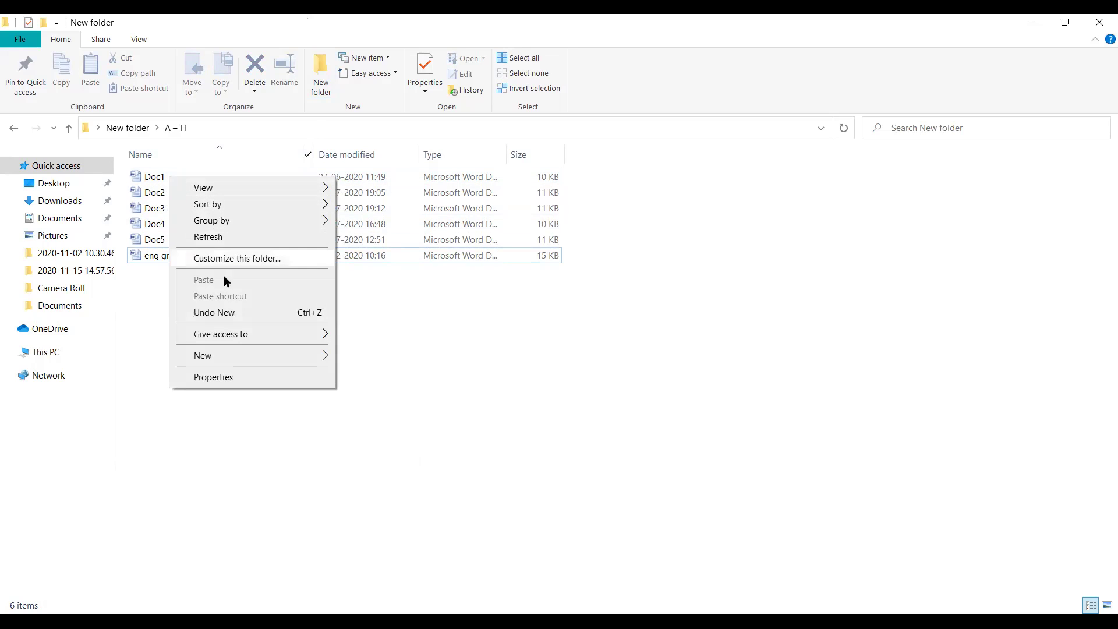
{"action": "right_click", "coordinate": [145, 252]}
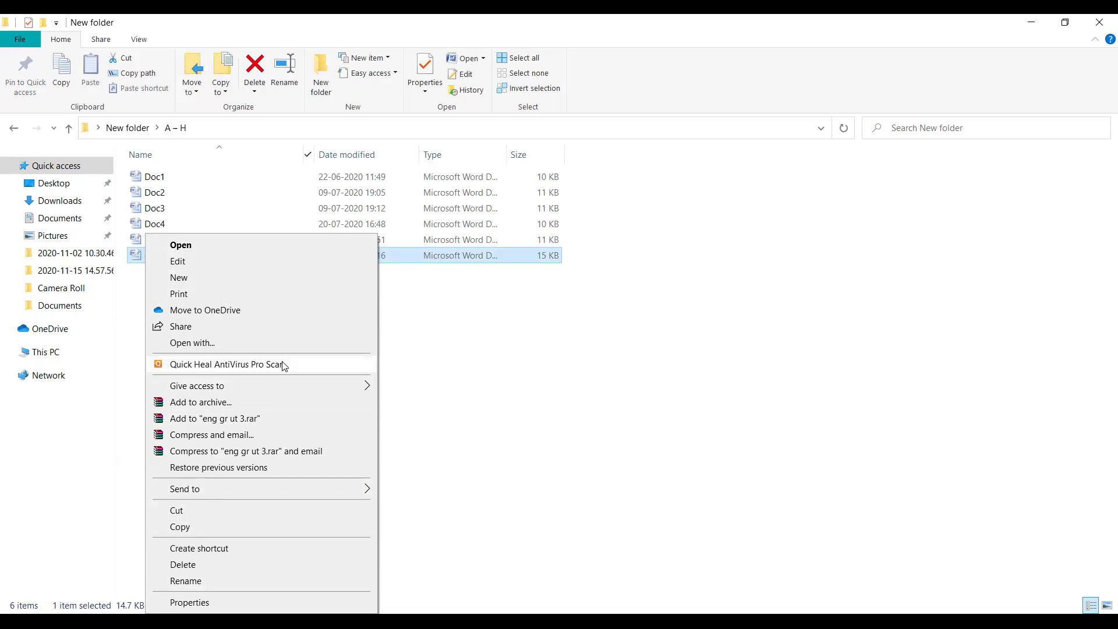
{"action": "left_click", "coordinate": [200, 533]}
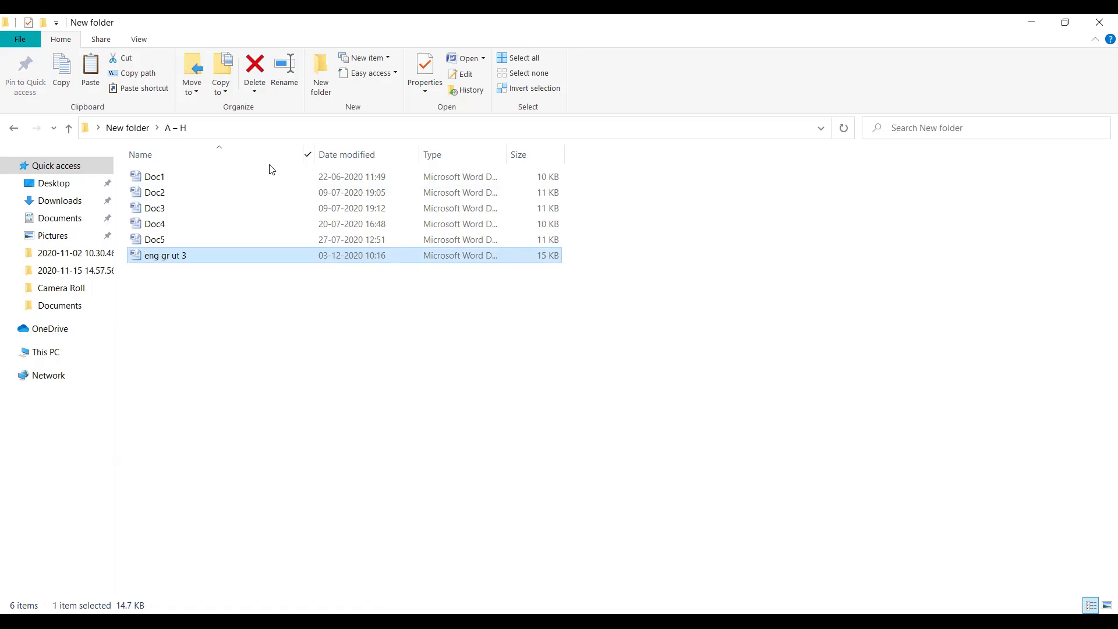
{"action": "right_click", "coordinate": [228, 174]}
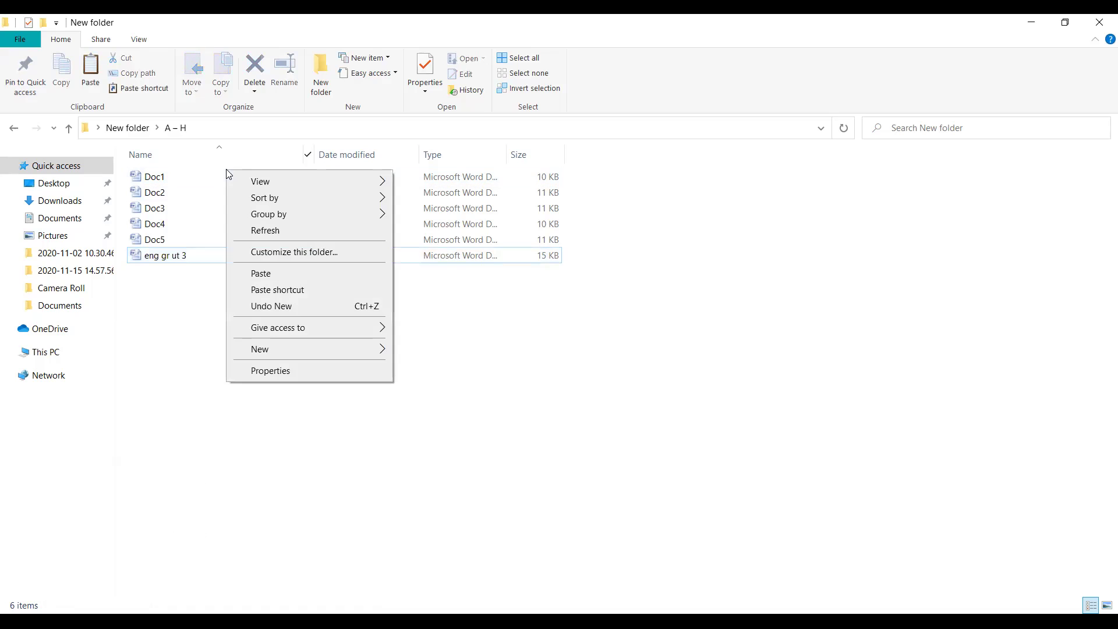
{"action": "left_click", "coordinate": [261, 273]}
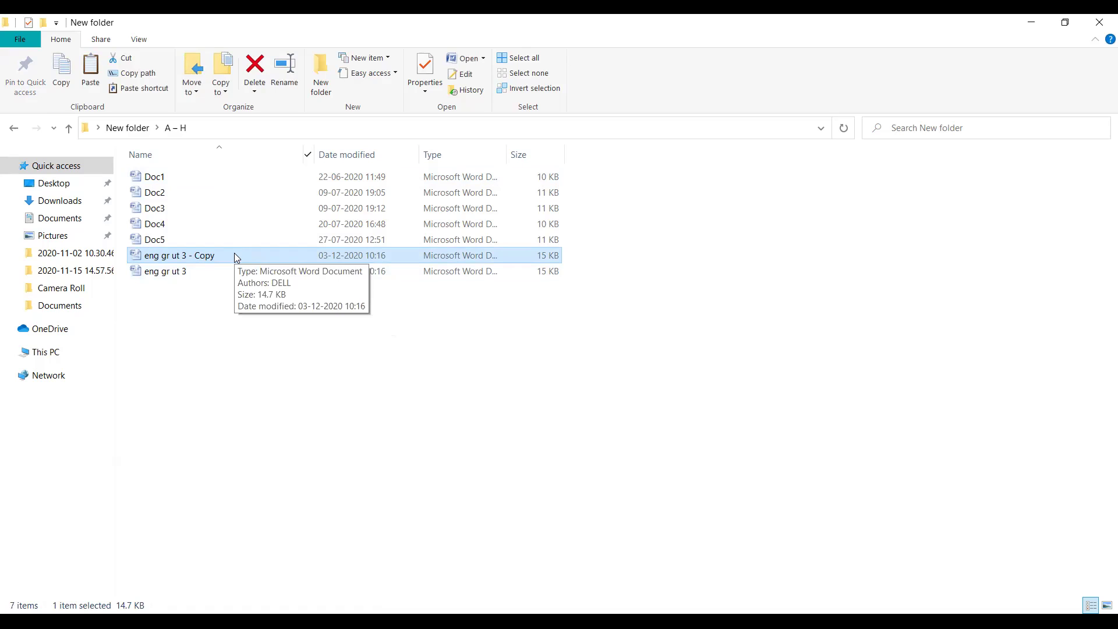
- Make a copy of the Word document Doc4 in the same folder using Copy and Paste
{"action": "right_click", "coordinate": [172, 227]}
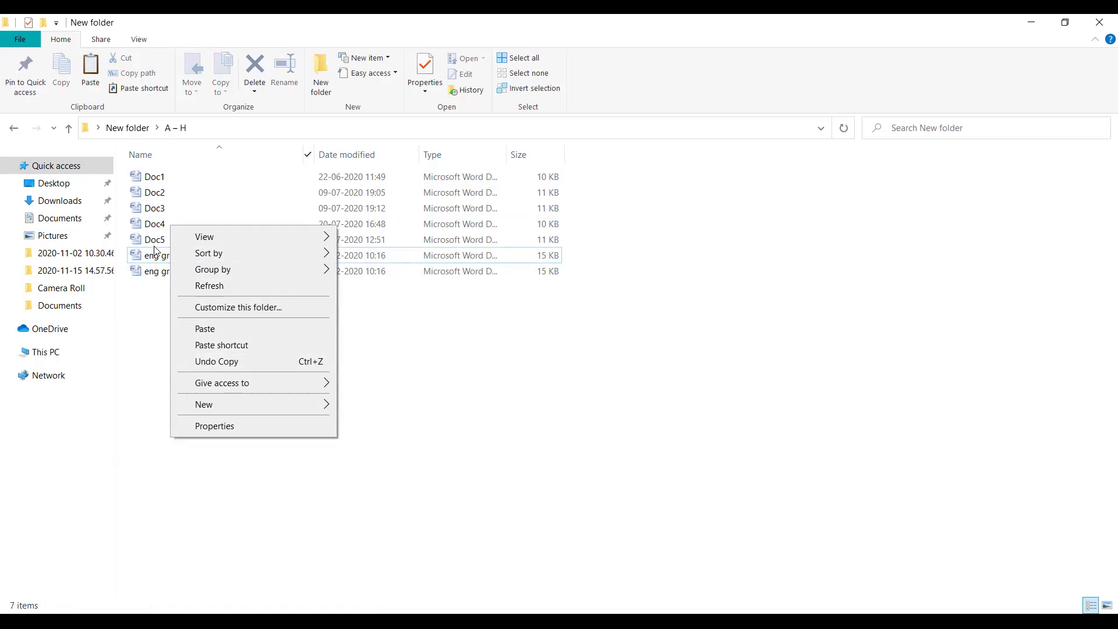
{"action": "left_click", "coordinate": [158, 257]}
{"action": "left_click", "coordinate": [160, 225]}
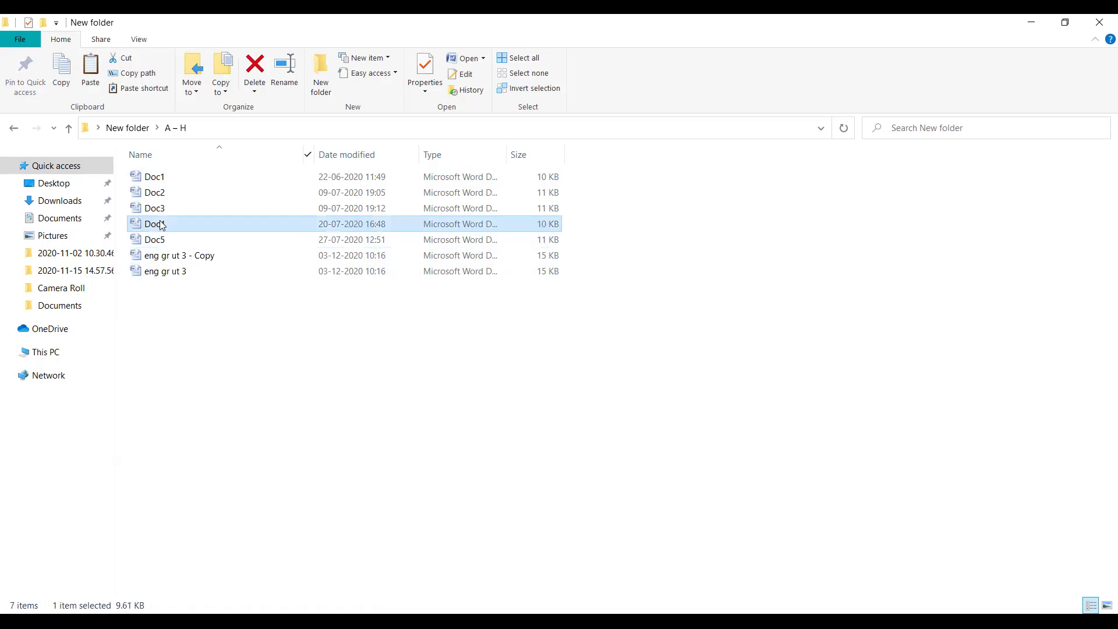
{"action": "right_click", "coordinate": [161, 225]}
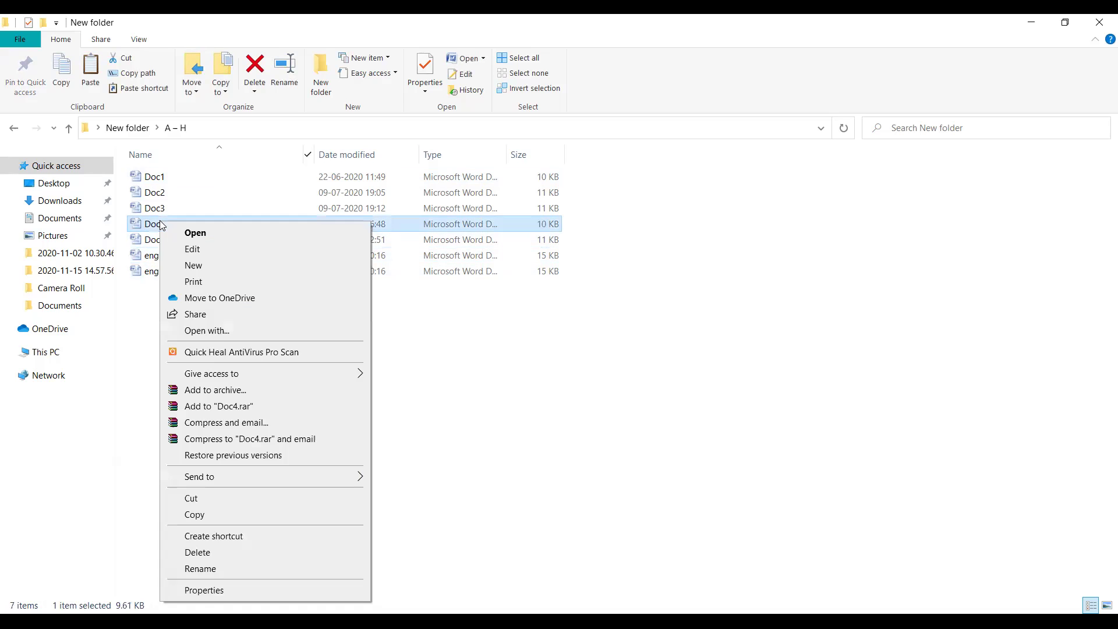
{"action": "left_click", "coordinate": [208, 515]}
{"action": "right_click", "coordinate": [214, 458]}
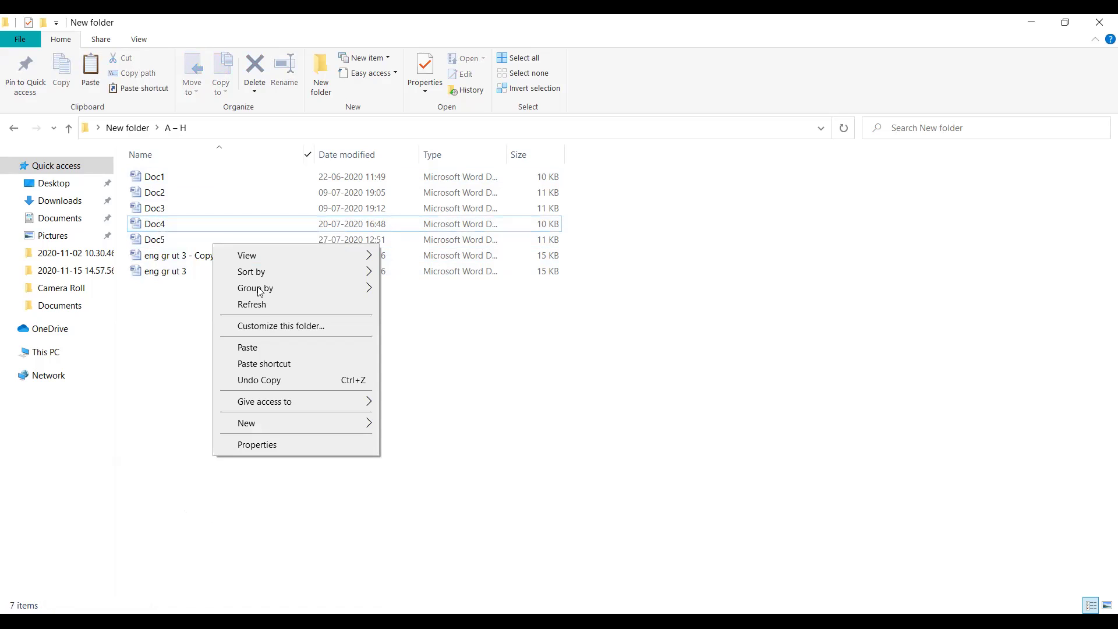
{"action": "left_click", "coordinate": [247, 347]}
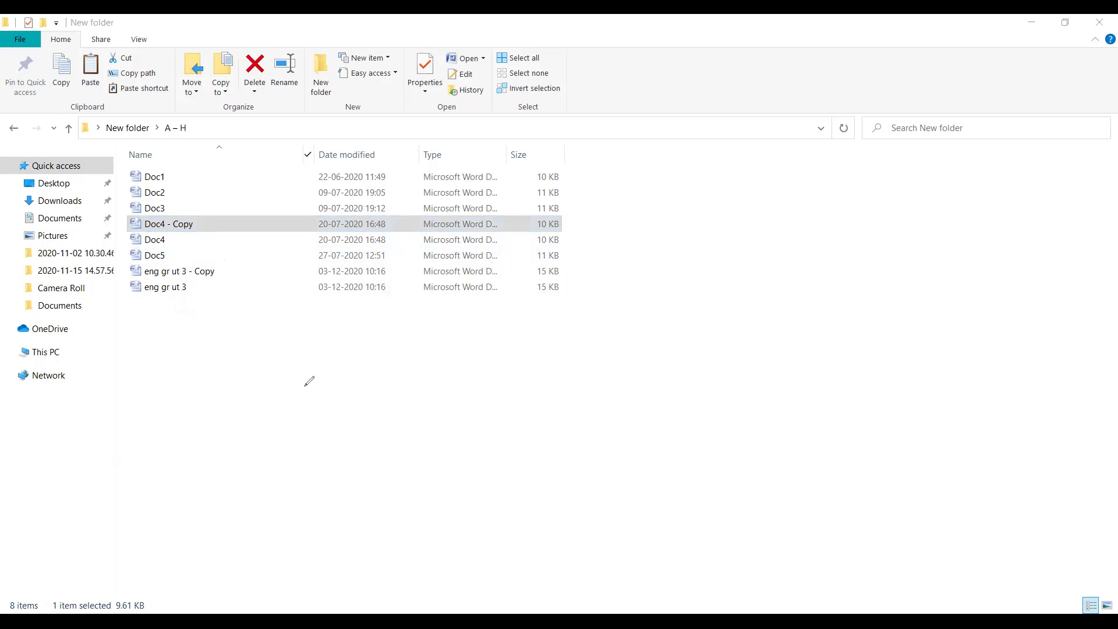
- Handwrite the orange note "Copy - CTRL + C" in the empty area below the file list
{"action": "mouse_move", "coordinate": [292, 374]}
{"action": "left_mouse_down"}
{"action": "mouse_move", "coordinate": [278, 370]}
{"action": "mouse_move", "coordinate": [316, 376]}
{"action": "mouse_move", "coordinate": [342, 407]}
{"action": "mouse_move", "coordinate": [336, 373]}
{"action": "mouse_move", "coordinate": [349, 394]}
{"action": "mouse_move", "coordinate": [374, 365]}
{"action": "mouse_move", "coordinate": [394, 371]}
{"action": "mouse_move", "coordinate": [381, 408]}
{"action": "mouse_move", "coordinate": [420, 383]}
{"action": "mouse_move", "coordinate": [469, 402]}
{"action": "left_mouse_up"}
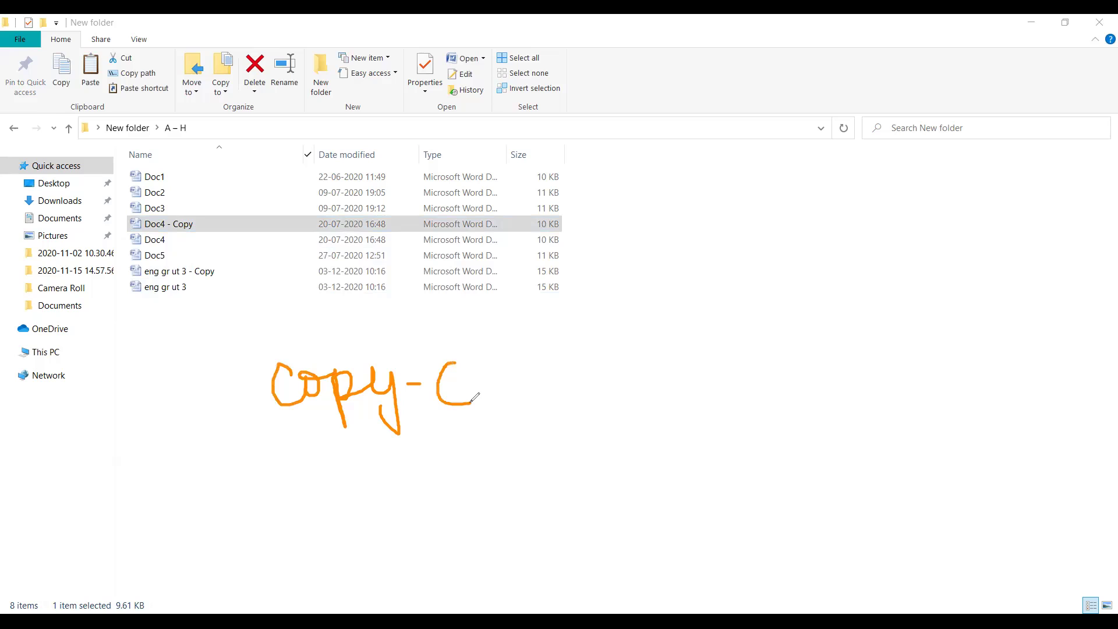
{"action": "left_click_drag", "start_coordinate": [484, 365], "coordinate": [486, 401]}
{"action": "mouse_move", "coordinate": [463, 365]}
{"action": "left_mouse_down"}
{"action": "mouse_move", "coordinate": [515, 360]}
{"action": "mouse_move", "coordinate": [522, 408]}
{"action": "mouse_move", "coordinate": [543, 364]}
{"action": "mouse_move", "coordinate": [527, 385]}
{"action": "mouse_move", "coordinate": [556, 409]}
{"action": "left_mouse_up"}
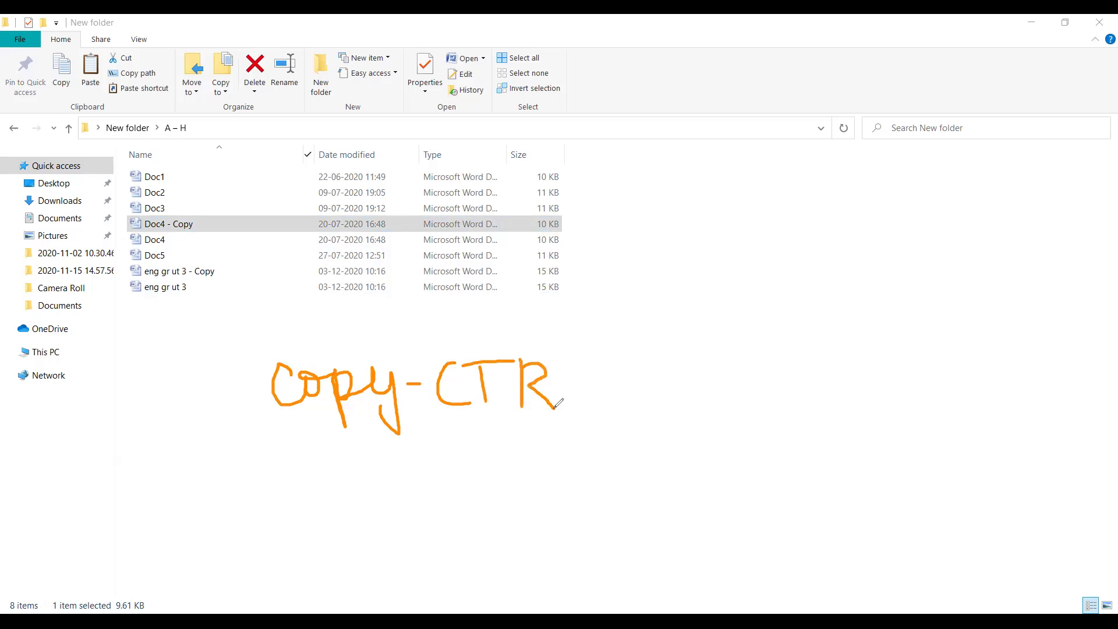
{"action": "mouse_move", "coordinate": [574, 366]}
{"action": "left_mouse_down"}
{"action": "mouse_move", "coordinate": [575, 396]}
{"action": "mouse_move", "coordinate": [650, 381]}
{"action": "mouse_move", "coordinate": [640, 406]}
{"action": "left_mouse_up"}
{"action": "mouse_move", "coordinate": [729, 366]}
{"action": "left_mouse_down"}
{"action": "mouse_move", "coordinate": [693, 400]}
{"action": "mouse_move", "coordinate": [719, 410]}
{"action": "left_mouse_up"}
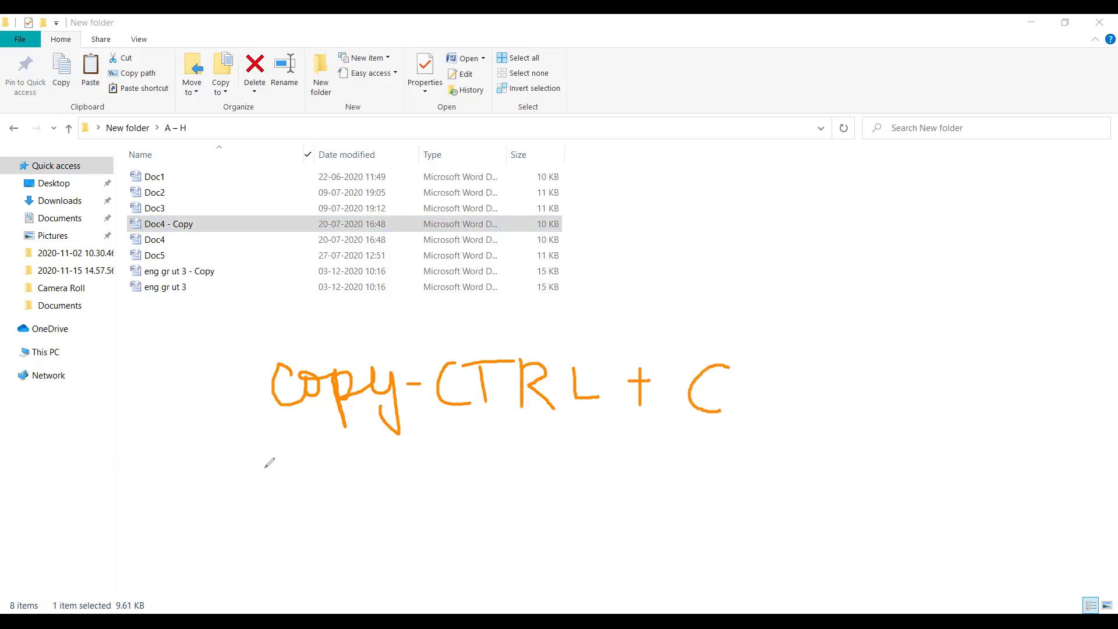
- Handwrite a matching note for the Paste shortcut, beginning "Paste - CTRL +", under the Copy note
{"action": "mouse_move", "coordinate": [258, 464]}
{"action": "left_mouse_down"}
{"action": "mouse_move", "coordinate": [263, 525]}
{"action": "mouse_move", "coordinate": [267, 453]}
{"action": "mouse_move", "coordinate": [265, 495]}
{"action": "mouse_move", "coordinate": [320, 514]}
{"action": "mouse_move", "coordinate": [335, 492]}
{"action": "mouse_move", "coordinate": [326, 487]}
{"action": "mouse_move", "coordinate": [369, 507]}
{"action": "mouse_move", "coordinate": [361, 512]}
{"action": "mouse_move", "coordinate": [413, 485]}
{"action": "mouse_move", "coordinate": [387, 513]}
{"action": "mouse_move", "coordinate": [426, 497]}
{"action": "left_mouse_up"}
{"action": "left_click", "coordinate": [317, 486]}
{"action": "mouse_move", "coordinate": [492, 469]}
{"action": "left_mouse_down"}
{"action": "mouse_move", "coordinate": [462, 476]}
{"action": "mouse_move", "coordinate": [491, 502]}
{"action": "mouse_move", "coordinate": [517, 490]}
{"action": "mouse_move", "coordinate": [520, 510]}
{"action": "mouse_move", "coordinate": [547, 465]}
{"action": "mouse_move", "coordinate": [547, 492]}
{"action": "mouse_move", "coordinate": [577, 506]}
{"action": "left_mouse_up"}
{"action": "mouse_move", "coordinate": [583, 466]}
{"action": "left_mouse_down"}
{"action": "mouse_move", "coordinate": [589, 500]}
{"action": "mouse_move", "coordinate": [656, 475]}
{"action": "mouse_move", "coordinate": [648, 497]}
{"action": "left_mouse_up"}
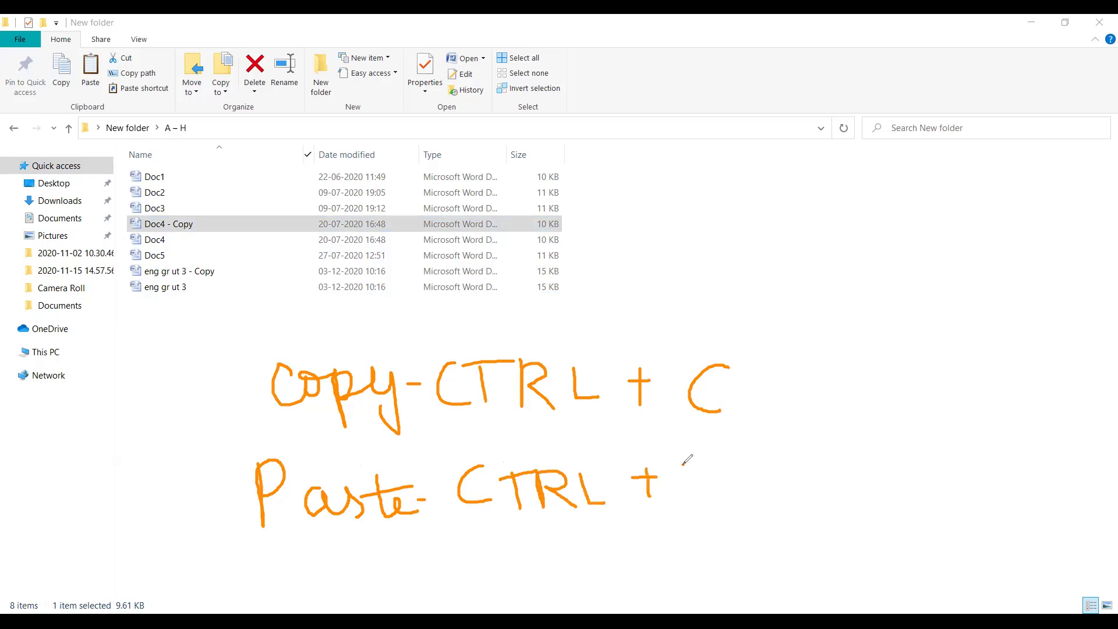
{"action": "mouse_move", "coordinate": [684, 461]}
{"action": "left_mouse_down"}
{"action": "mouse_move", "coordinate": [706, 499]}
{"action": "mouse_move", "coordinate": [732, 442]}
{"action": "left_mouse_up"}
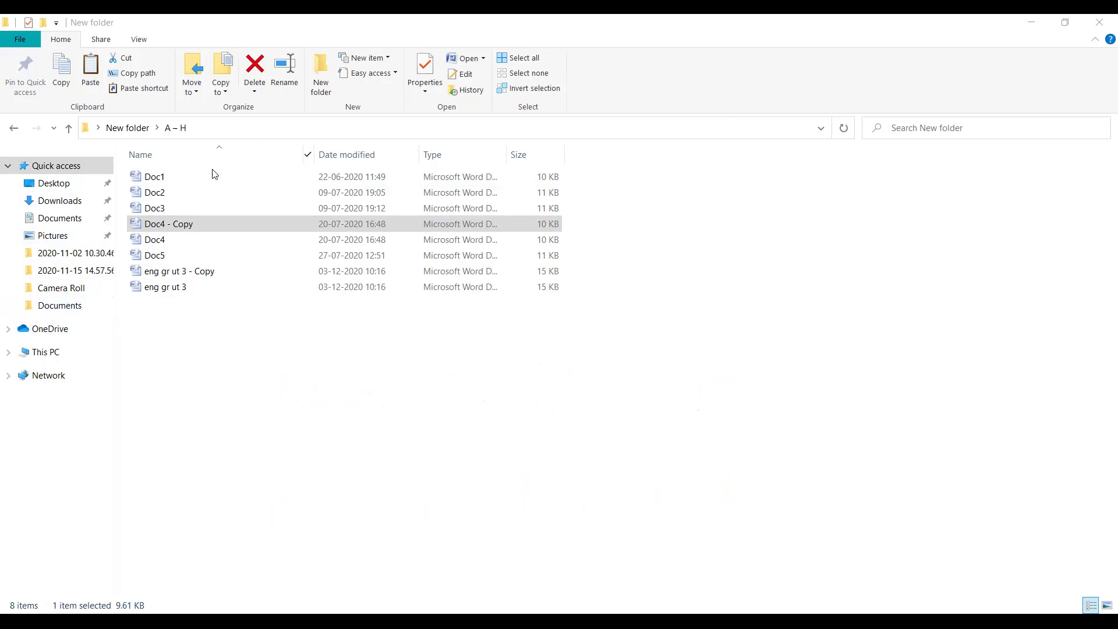
- Cut the Word document Doc2 so that it can be moved elsewhere
{"action": "right_click", "coordinate": [197, 204]}
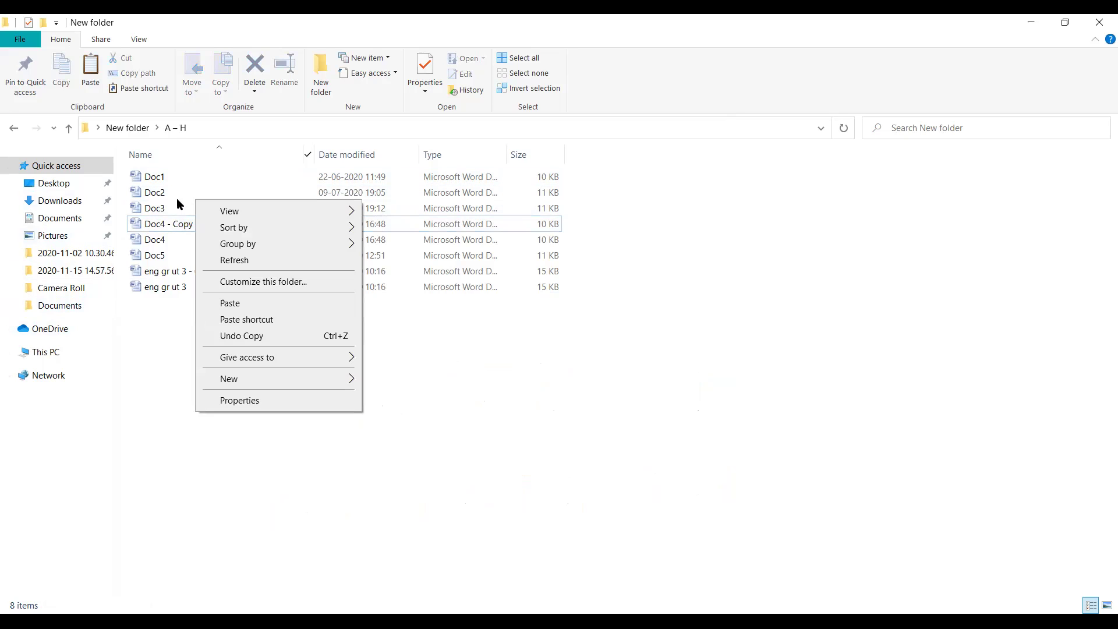
{"action": "left_click", "coordinate": [177, 194]}
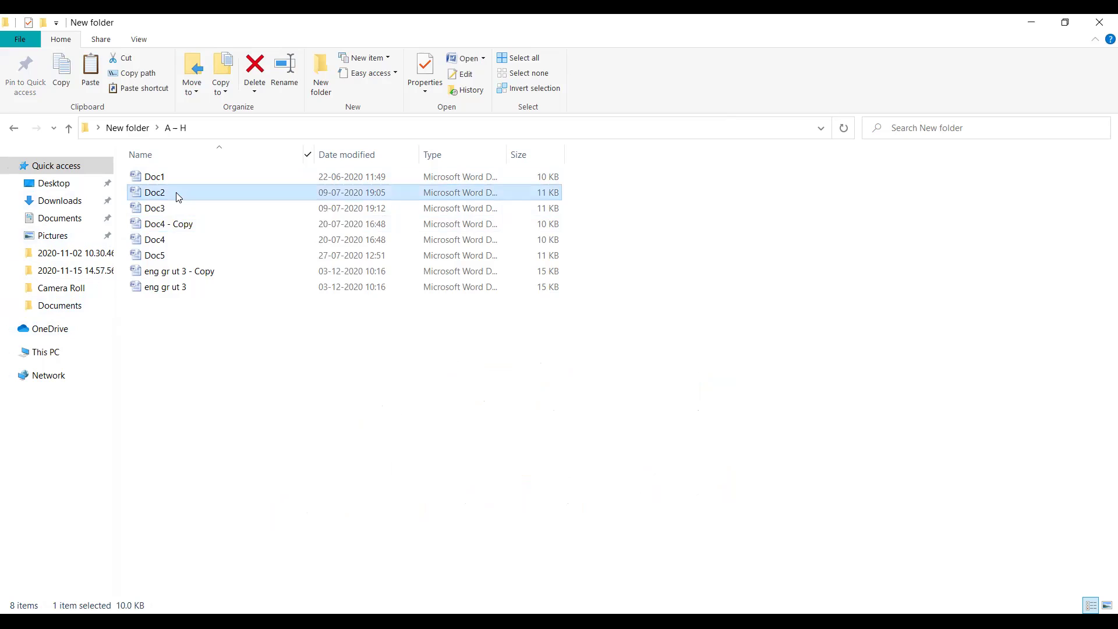
{"action": "right_click", "coordinate": [177, 198]}
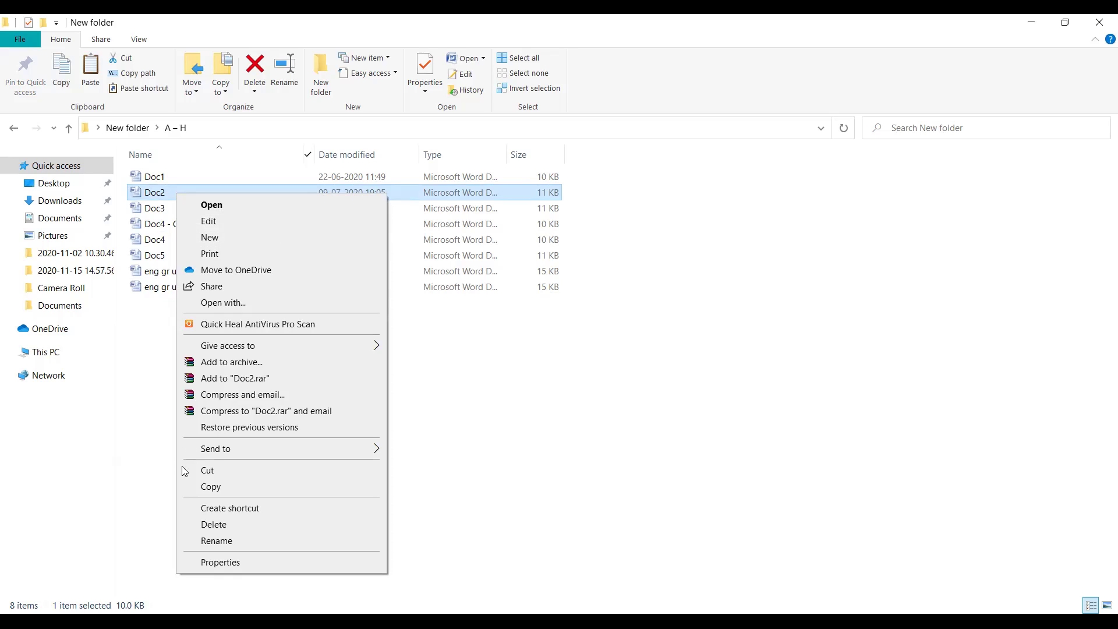
{"action": "left_click", "coordinate": [214, 472]}
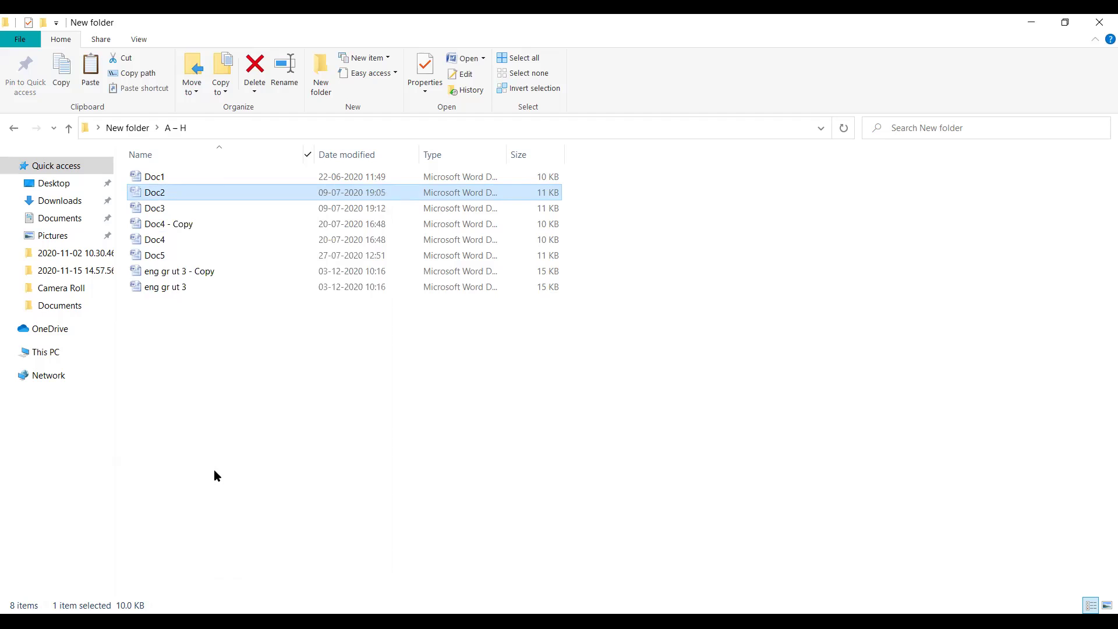
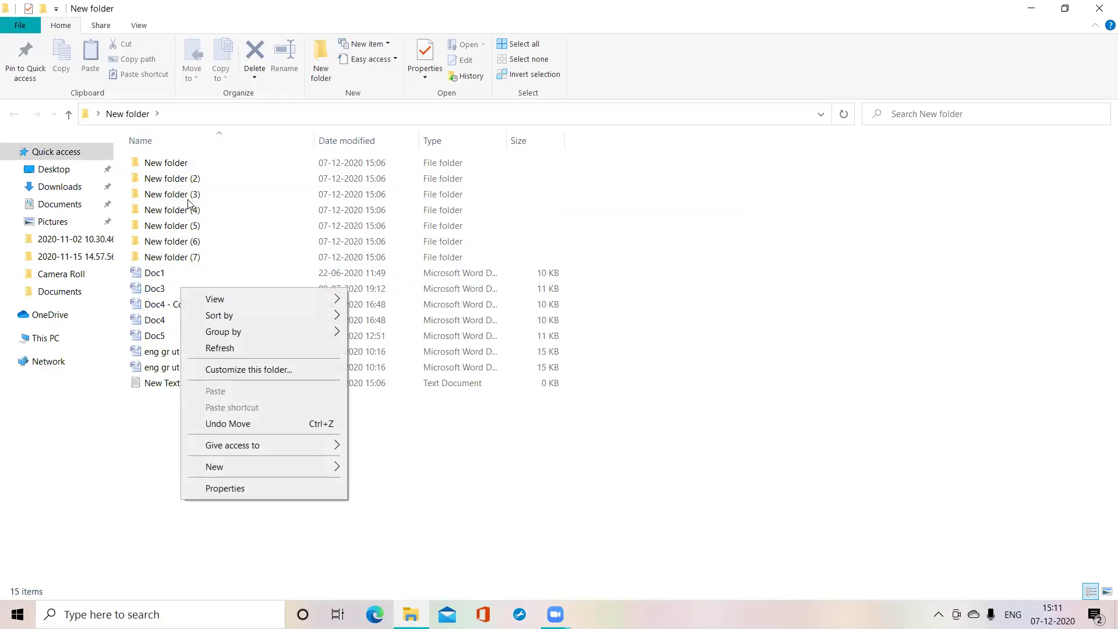
- Move the Word document Doc3 into the subfolder "New folder (3)" using Cut and Paste
{"action": "right_click", "coordinate": [166, 289]}
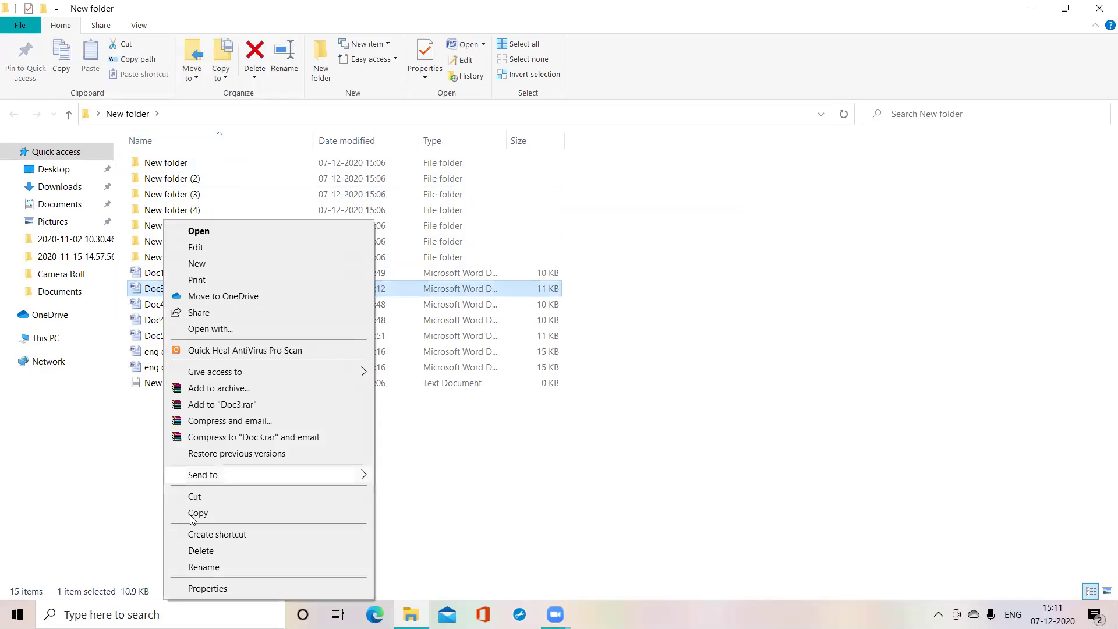
{"action": "left_click", "coordinate": [195, 495]}
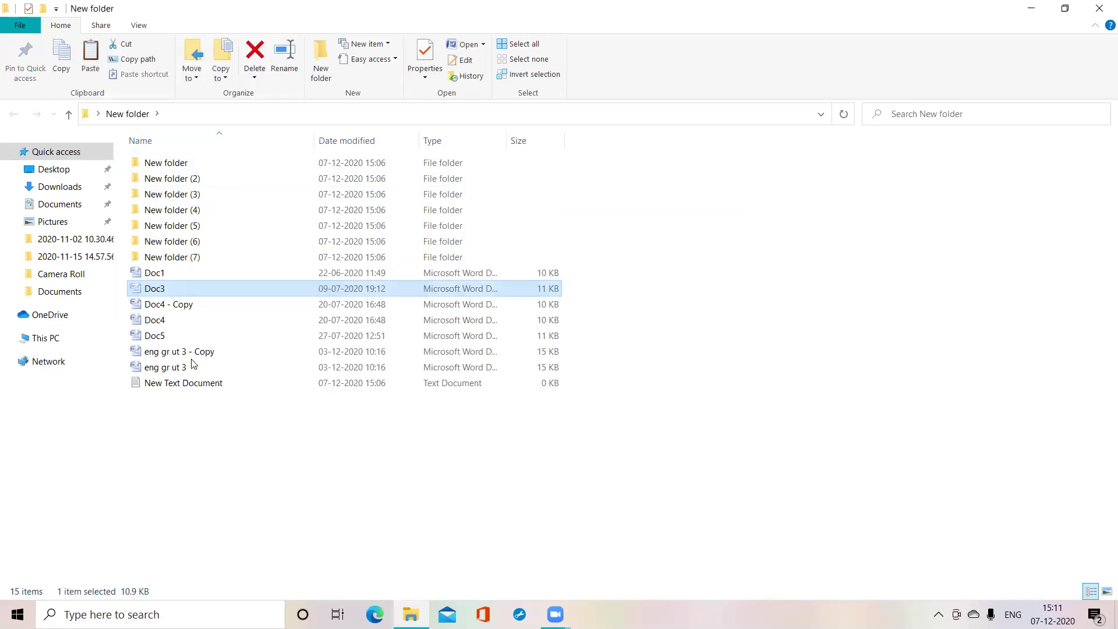
{"action": "left_click", "coordinate": [200, 195]}
{"action": "right_click", "coordinate": [199, 197]}
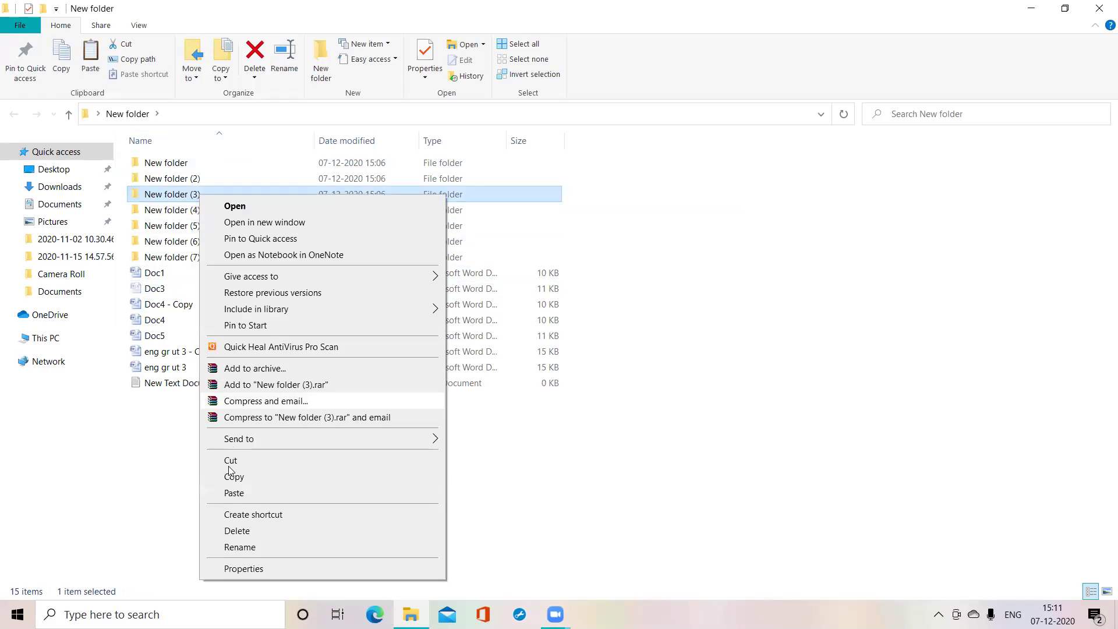
{"action": "left_click", "coordinate": [234, 493]}
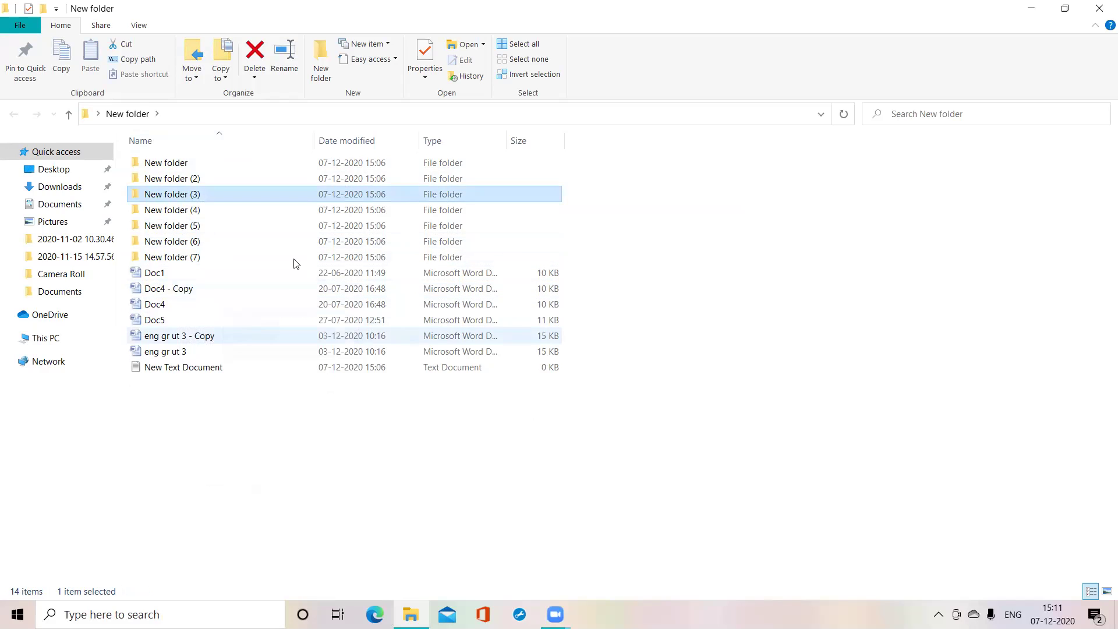
- Open the subfolder "New folder (3)" to check that it contains Doc3, and return to the parent folder
{"action": "left_click", "coordinate": [215, 194]}
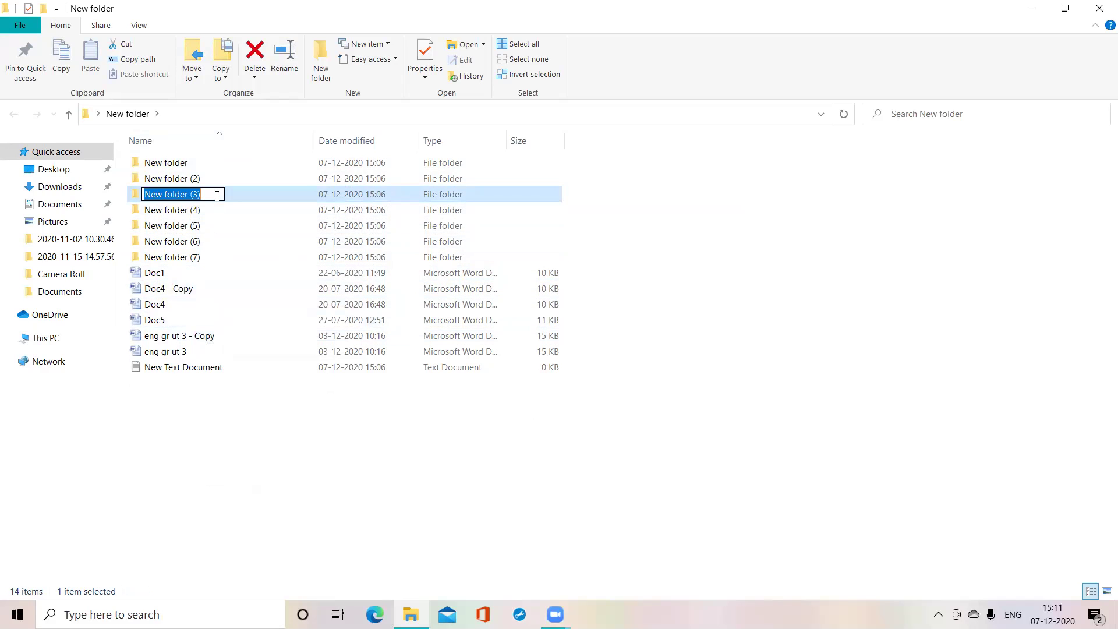
{"action": "left_click", "coordinate": [231, 195]}
{"action": "double_click", "coordinate": [230, 194]}
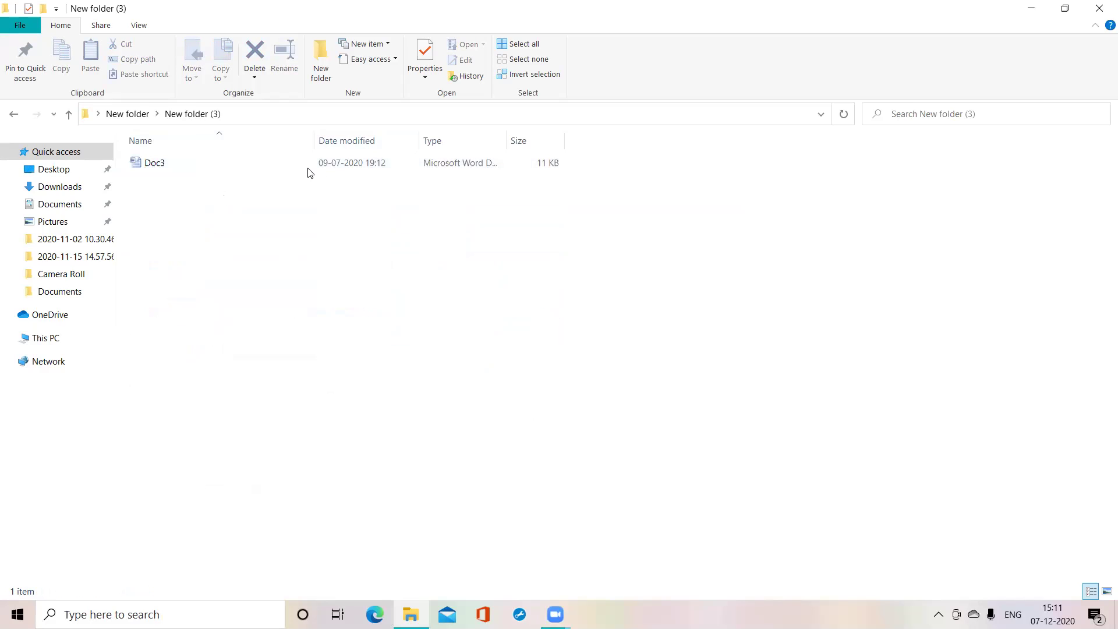
{"action": "left_click", "coordinate": [14, 114]}
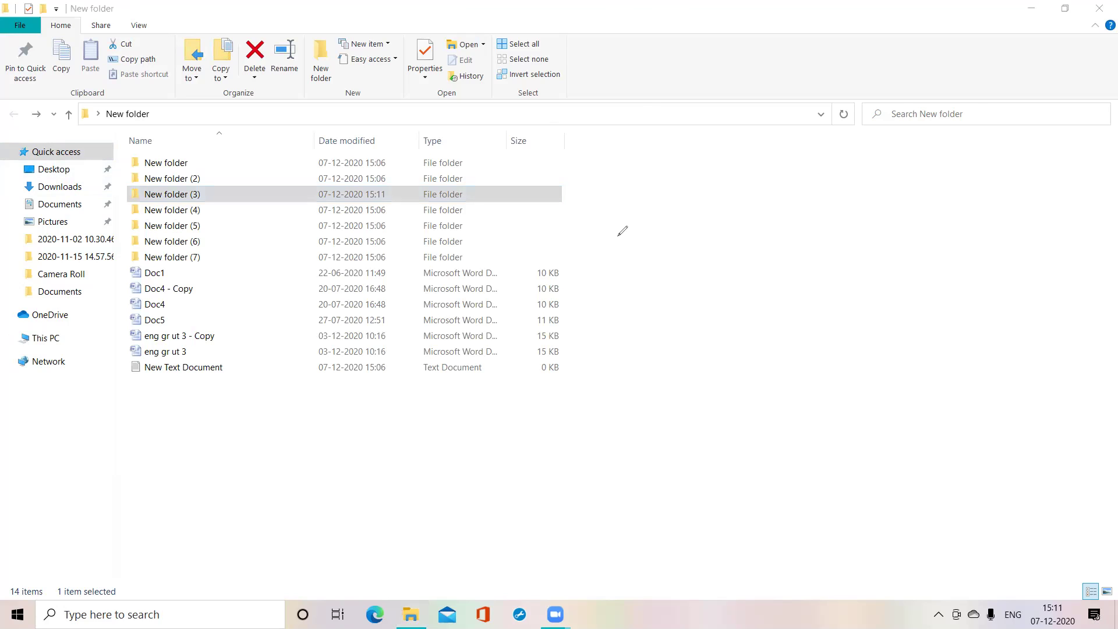
- Handwrite the orange note "Cut" with "CTRL + X" beneath it in the empty area beside the file list
{"action": "left_click_drag", "start_coordinate": [631, 235], "coordinate": [643, 273]}
{"action": "mouse_move", "coordinate": [663, 247]}
{"action": "left_mouse_down"}
{"action": "mouse_move", "coordinate": [672, 261]}
{"action": "mouse_move", "coordinate": [699, 247]}
{"action": "mouse_move", "coordinate": [706, 222]}
{"action": "mouse_move", "coordinate": [739, 249]}
{"action": "mouse_move", "coordinate": [740, 236]}
{"action": "left_mouse_up"}
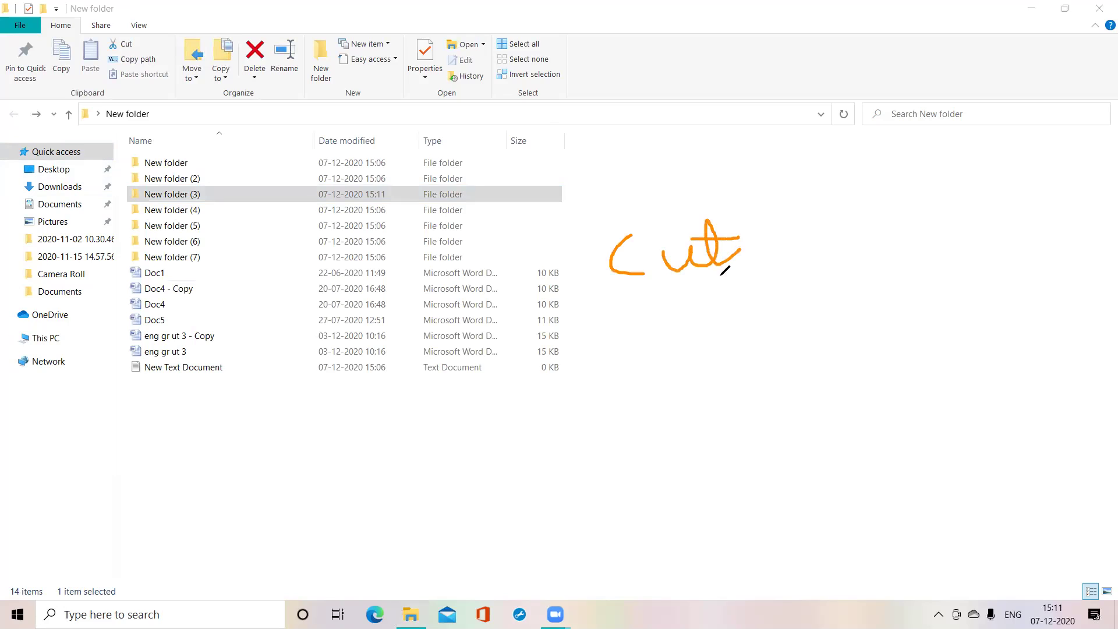
{"action": "mouse_move", "coordinate": [694, 325]}
{"action": "left_mouse_down"}
{"action": "mouse_move", "coordinate": [664, 364]}
{"action": "mouse_move", "coordinate": [699, 366]}
{"action": "mouse_move", "coordinate": [719, 323]}
{"action": "mouse_move", "coordinate": [742, 336]}
{"action": "mouse_move", "coordinate": [723, 367]}
{"action": "left_mouse_up"}
{"action": "mouse_move", "coordinate": [754, 327]}
{"action": "left_mouse_down"}
{"action": "mouse_move", "coordinate": [755, 357]}
{"action": "mouse_move", "coordinate": [773, 334]}
{"action": "mouse_move", "coordinate": [767, 348]}
{"action": "mouse_move", "coordinate": [778, 359]}
{"action": "mouse_move", "coordinate": [805, 360]}
{"action": "mouse_move", "coordinate": [858, 325]}
{"action": "mouse_move", "coordinate": [861, 373]}
{"action": "left_mouse_up"}
{"action": "mouse_move", "coordinate": [900, 316]}
{"action": "left_mouse_down"}
{"action": "mouse_move", "coordinate": [941, 349]}
{"action": "mouse_move", "coordinate": [941, 305]}
{"action": "left_mouse_up"}
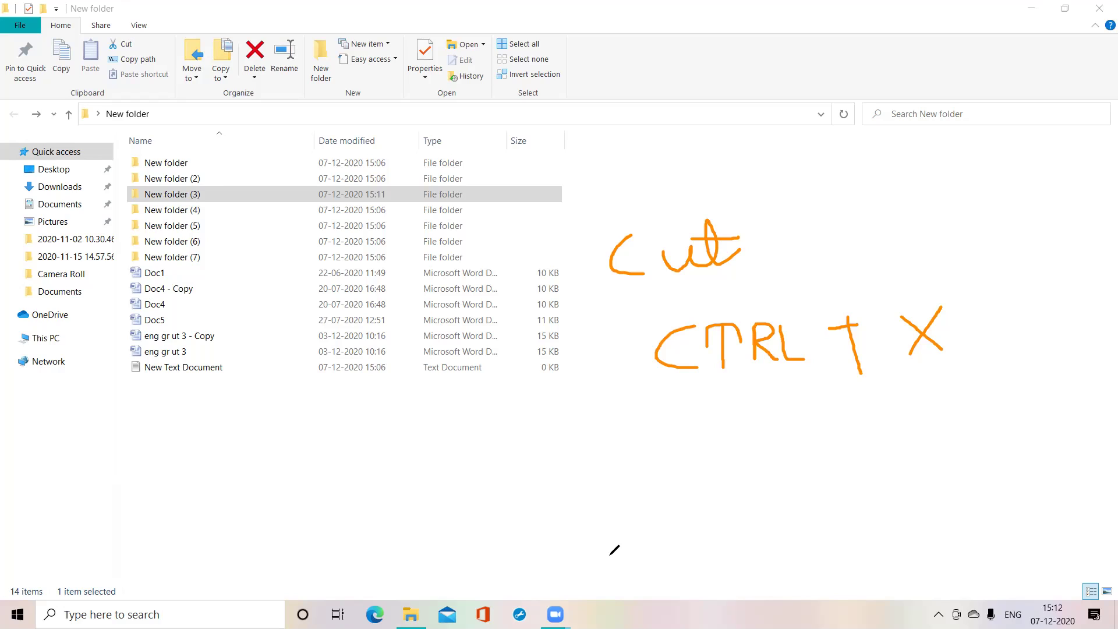
{"action": "left_click", "coordinate": [195, 369]}
{"action": "left_click_drag", "start_coordinate": [195, 371], "coordinate": [262, 339]}
{"action": "left_click", "coordinate": [225, 399]}
{"action": "left_click", "coordinate": [220, 458]}
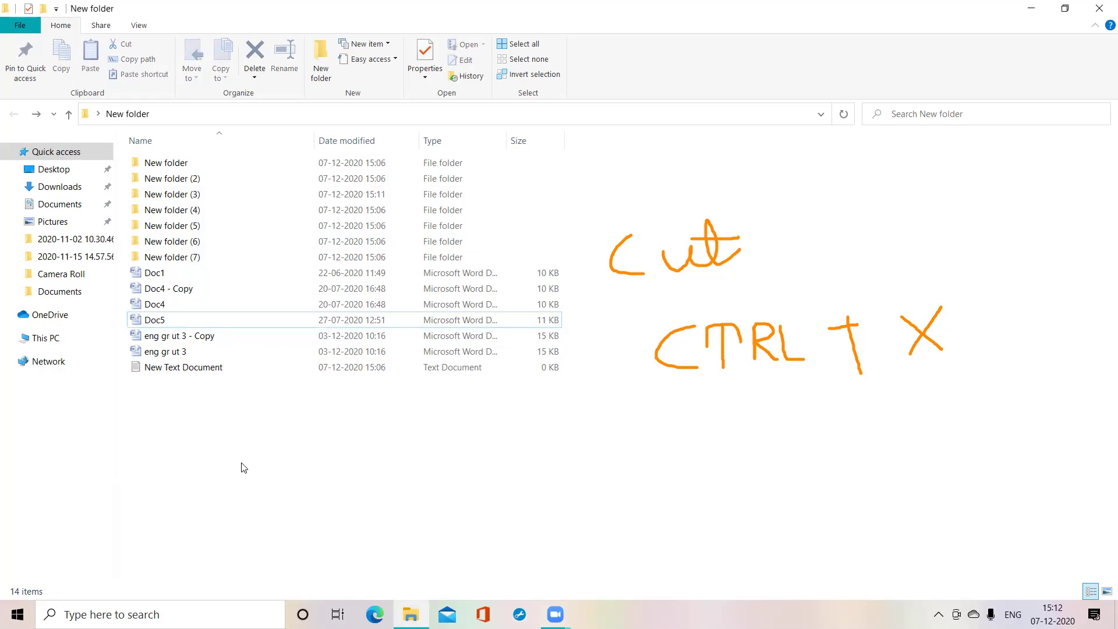
{"action": "left_click", "coordinate": [204, 349]}
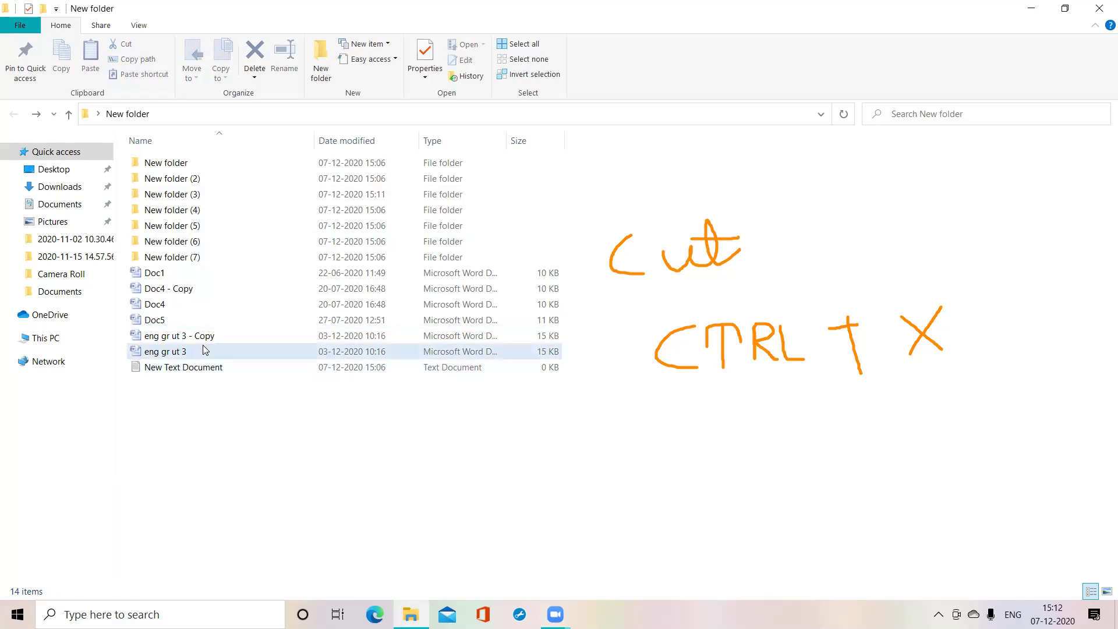
{"action": "left_click_drag", "start_coordinate": [235, 360], "coordinate": [302, 471]}
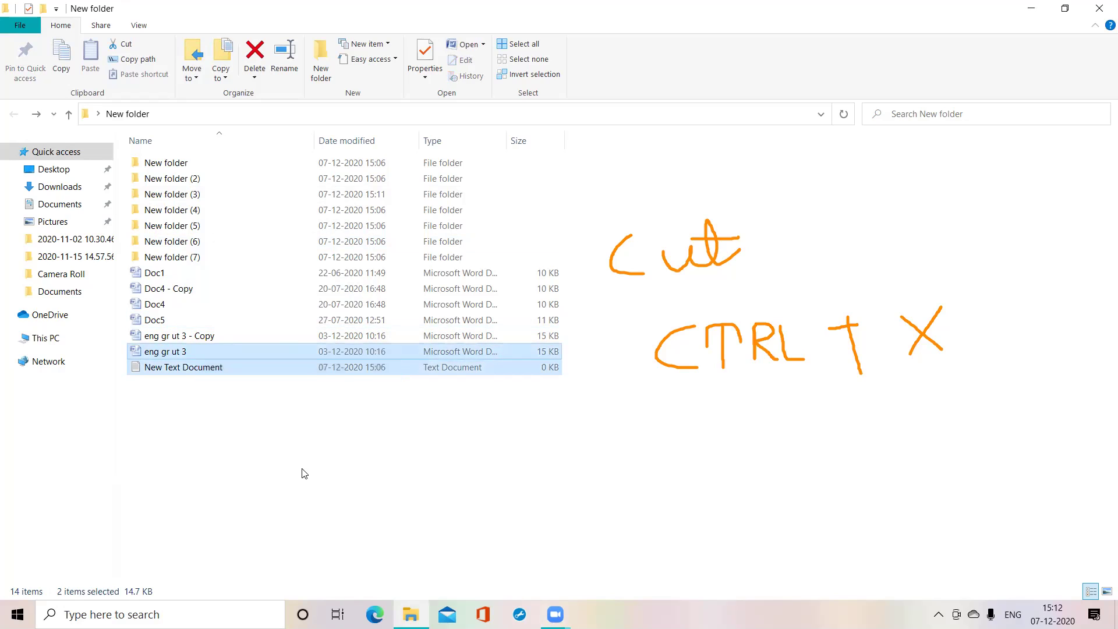
{"action": "left_click", "coordinate": [302, 472]}
- Move the Word document "Doc4 - Copy" straight onto the subfolder "New folder (3)", and check that folder's contents before returning to the parent folder
{"action": "left_click_drag", "start_coordinate": [185, 289], "coordinate": [456, 444]}
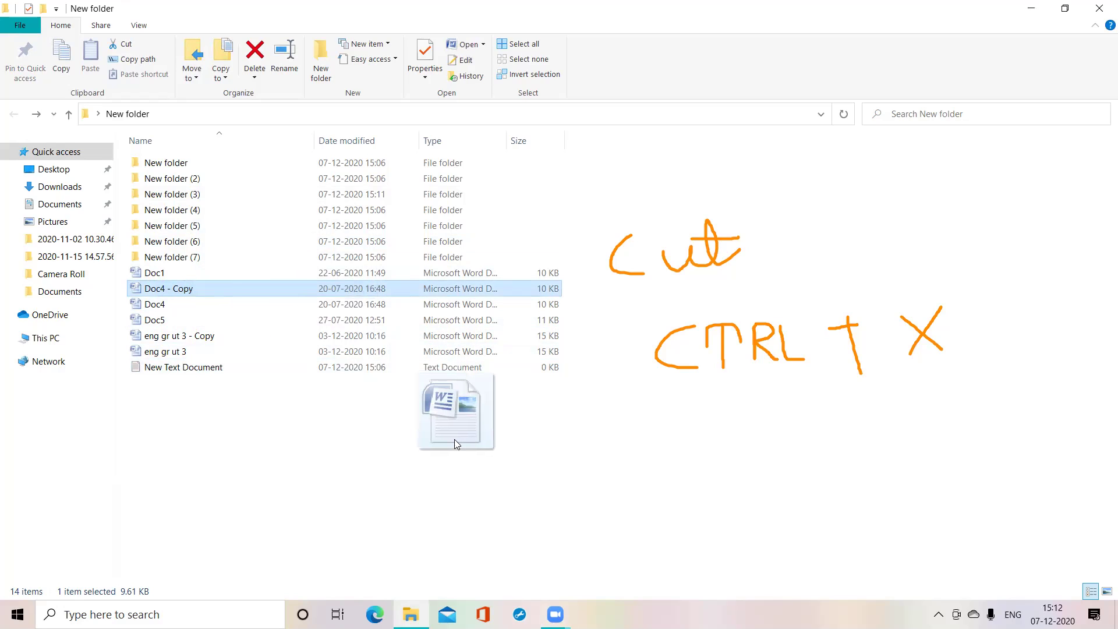
{"action": "left_click_drag", "start_coordinate": [456, 443], "coordinate": [208, 191]}
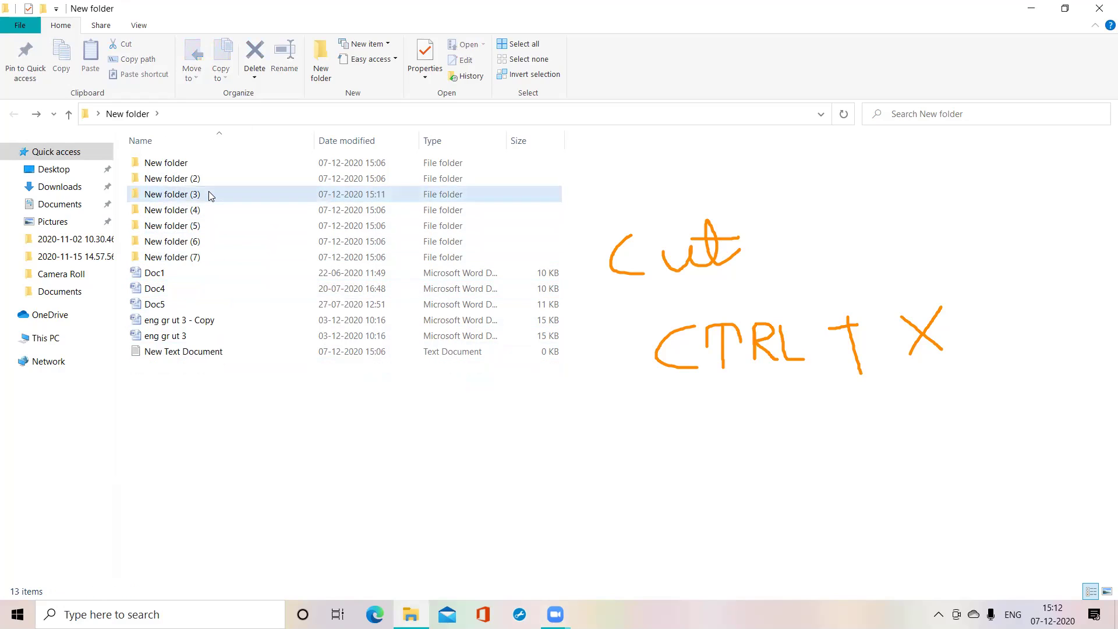
{"action": "left_click", "coordinate": [208, 194]}
{"action": "double_click", "coordinate": [209, 194]}
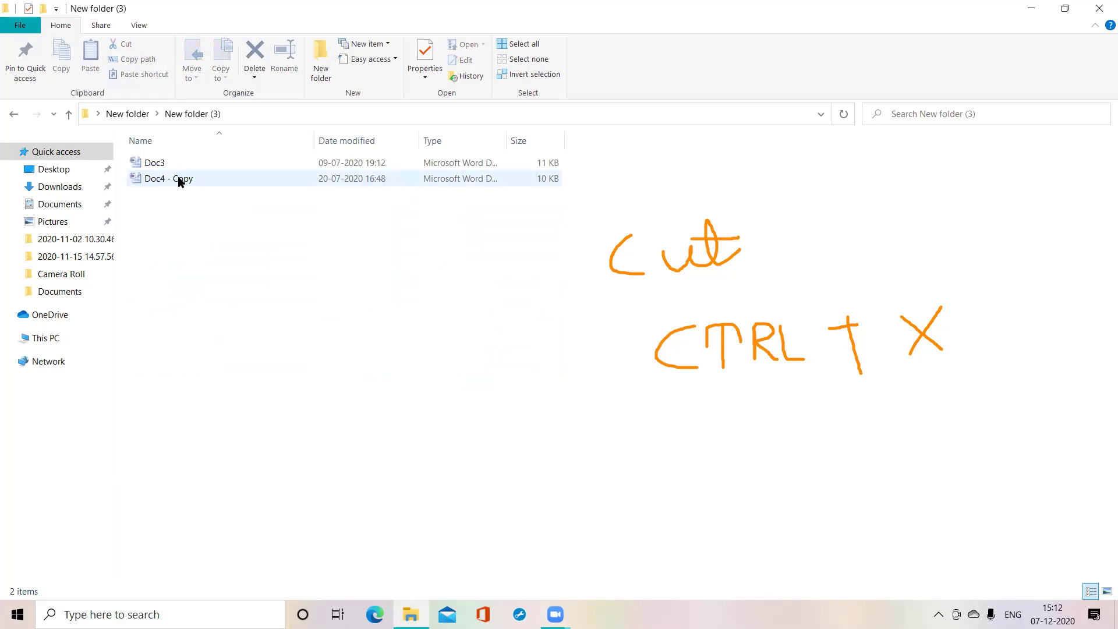
{"action": "left_click", "coordinate": [14, 114]}
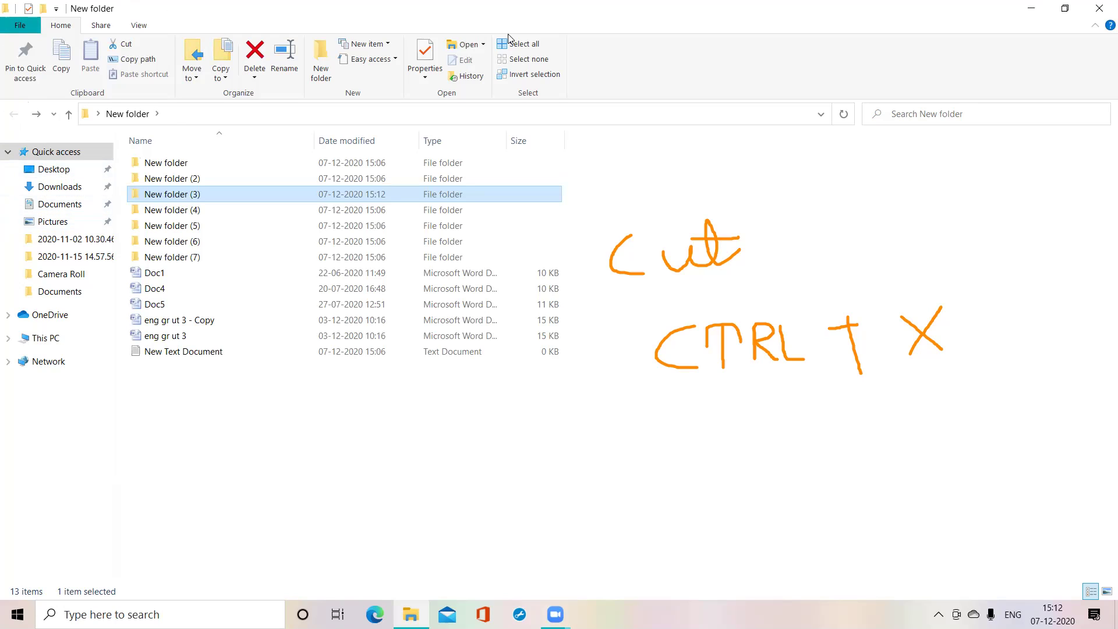
- Handwrite the underlined word "Shift" below the file list, and clear all the handwritten notes
{"action": "mouse_move", "coordinate": [200, 485]}
{"action": "left_mouse_down"}
{"action": "mouse_move", "coordinate": [224, 454]}
{"action": "mouse_move", "coordinate": [274, 429]}
{"action": "mouse_move", "coordinate": [305, 434]}
{"action": "mouse_move", "coordinate": [314, 453]}
{"action": "mouse_move", "coordinate": [376, 457]}
{"action": "mouse_move", "coordinate": [379, 491]}
{"action": "mouse_move", "coordinate": [403, 466]}
{"action": "mouse_move", "coordinate": [404, 412]}
{"action": "mouse_move", "coordinate": [419, 456]}
{"action": "mouse_move", "coordinate": [423, 426]}
{"action": "left_mouse_up"}
{"action": "left_click", "coordinate": [344, 429]}
{"action": "left_click_drag", "start_coordinate": [230, 508], "coordinate": [448, 511]}
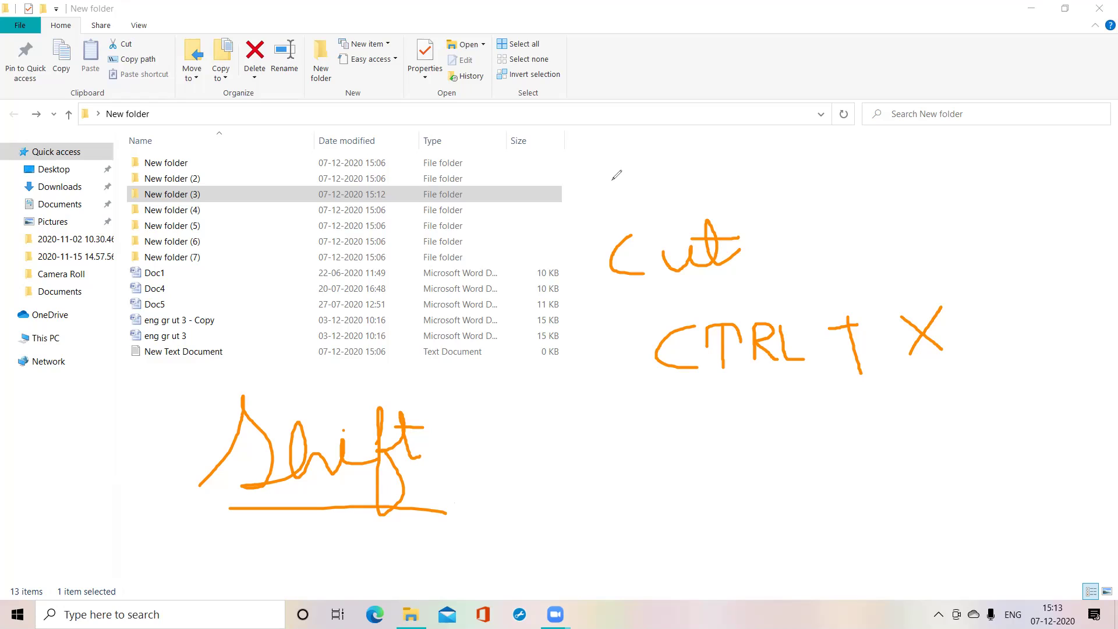
{"action": "key", "text": "e"}
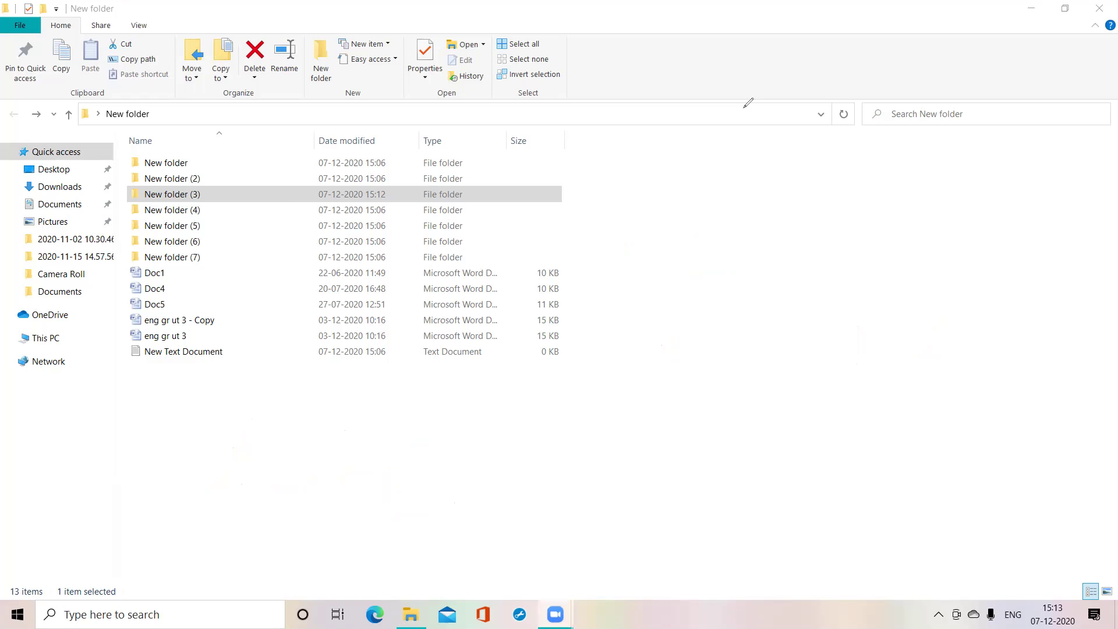
- View the general properties of the subfolder "New folder (3)" and close them without changes
{"action": "left_click", "coordinate": [196, 189]}
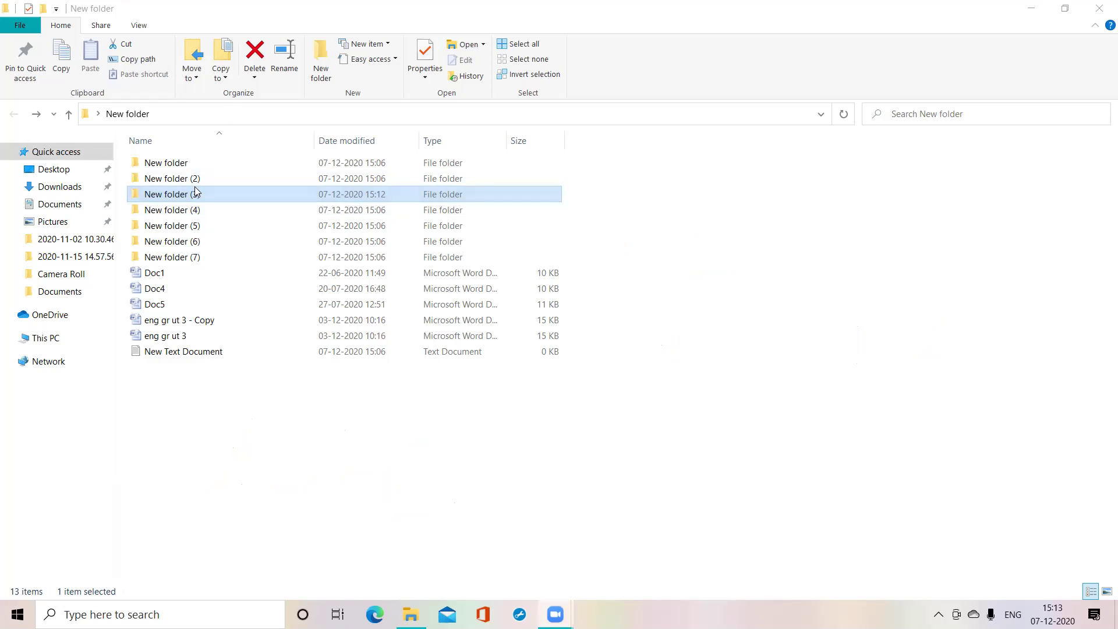
{"action": "right_click", "coordinate": [196, 191]}
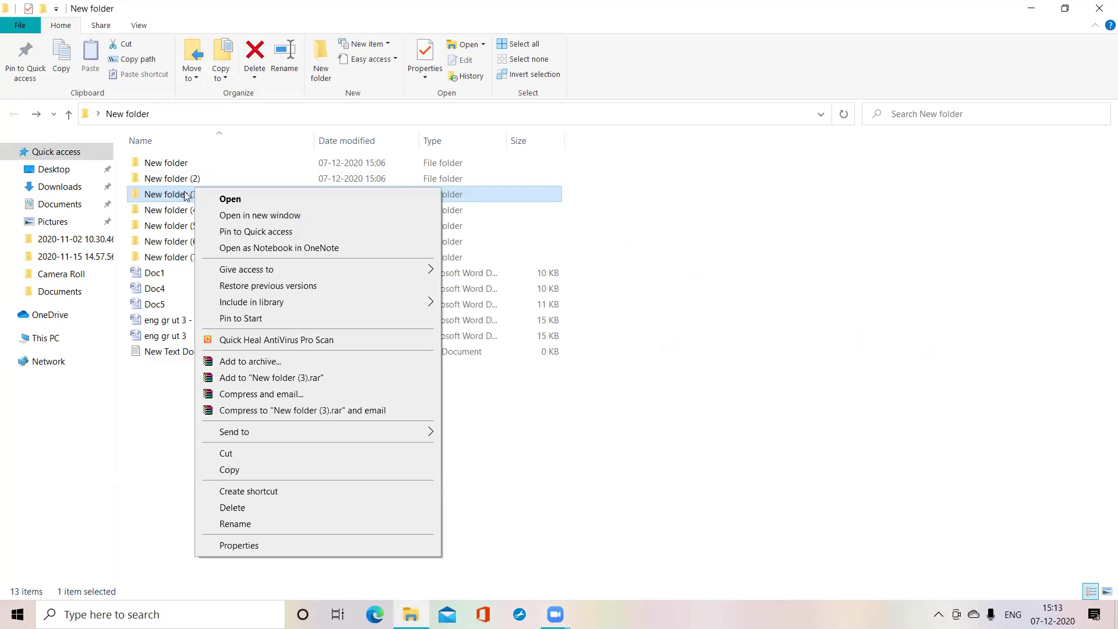
{"action": "left_click", "coordinate": [265, 546]}
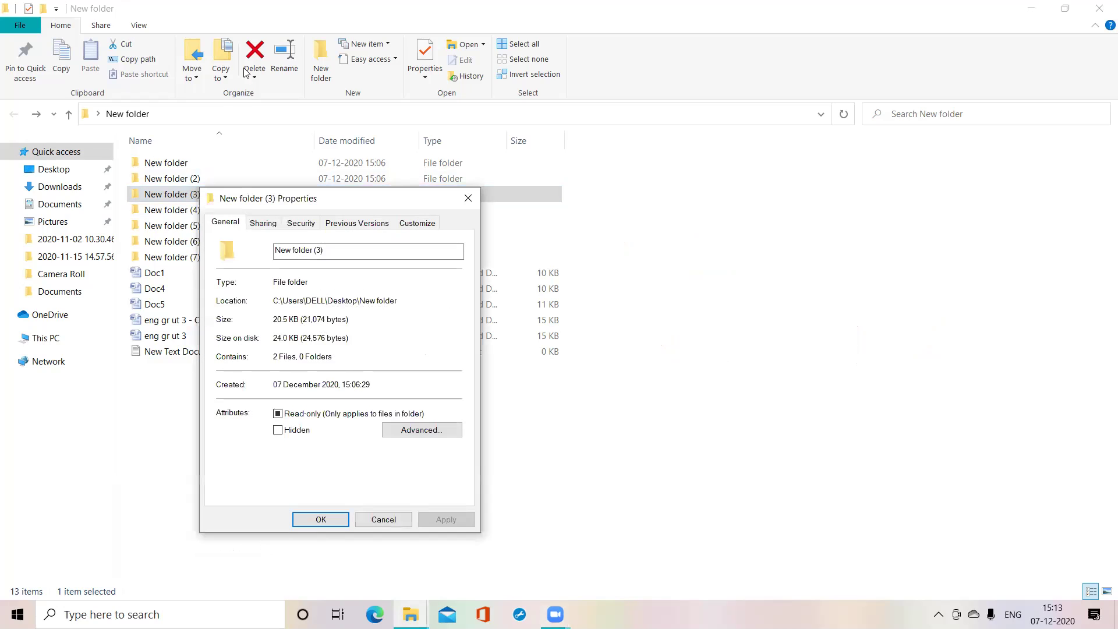
{"action": "left_click", "coordinate": [473, 201]}
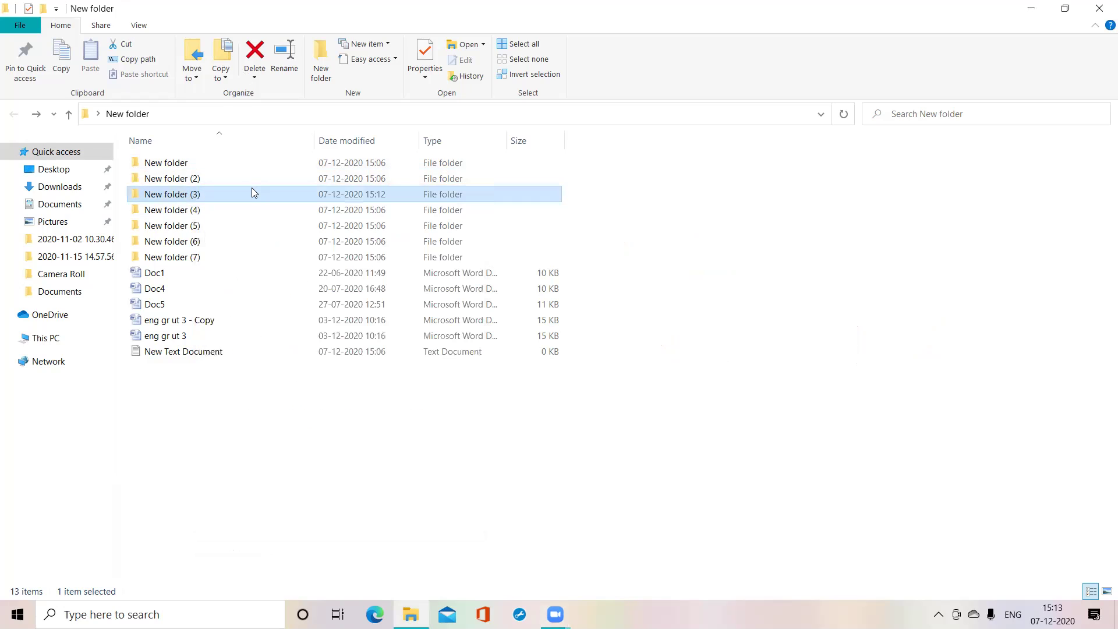
- Rename the subfolder "New folder (3)" as "CLASS 4 ICSE"
{"action": "right_click", "coordinate": [252, 188]}
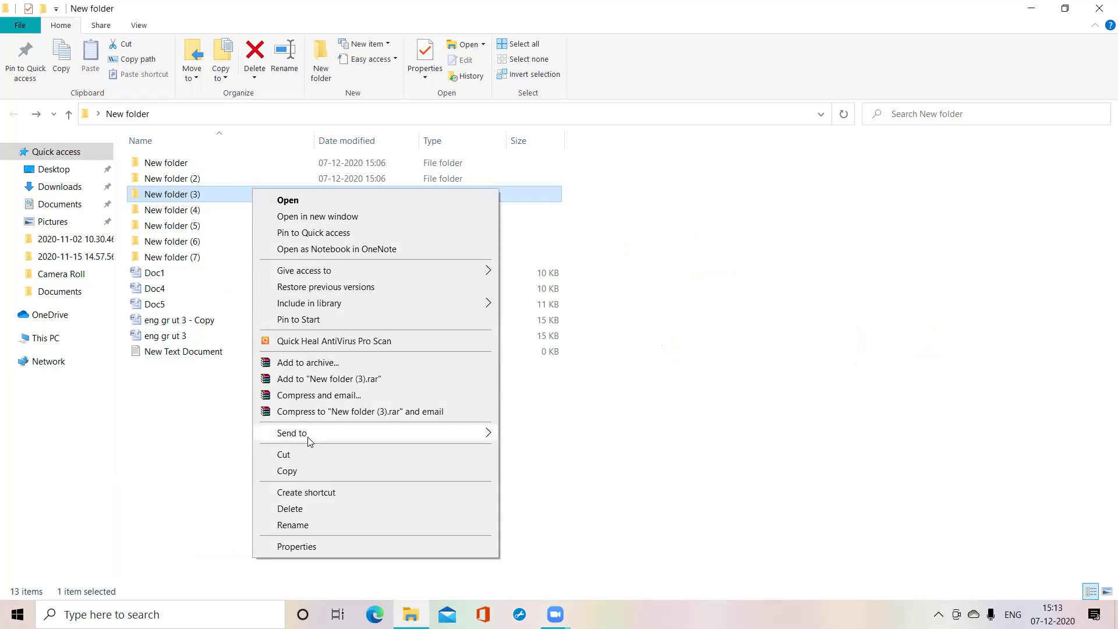
{"action": "left_click", "coordinate": [292, 524]}
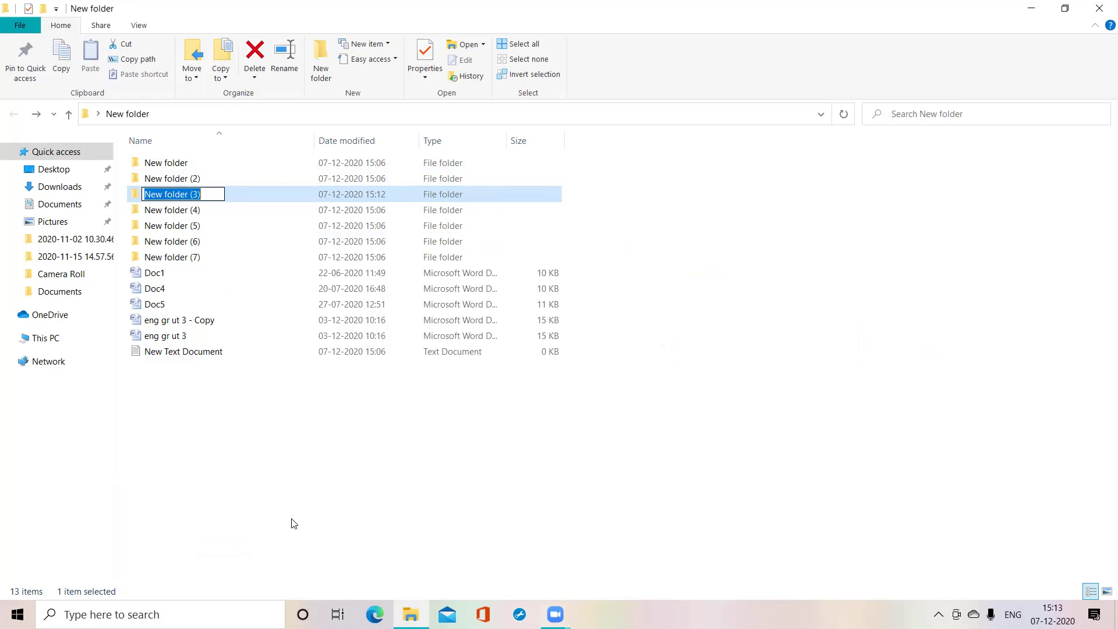
{"action": "key", "text": "BackSpace"}
{"action": "type", "text": "CLASS 4 ICSE"}
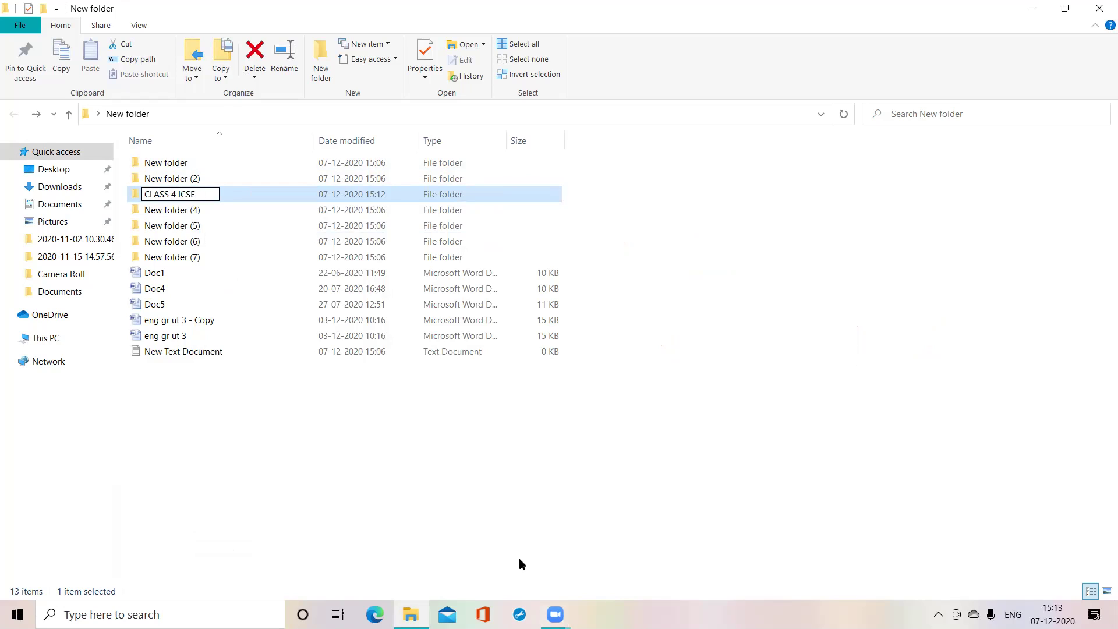
{"action": "left_click", "coordinate": [519, 558]}
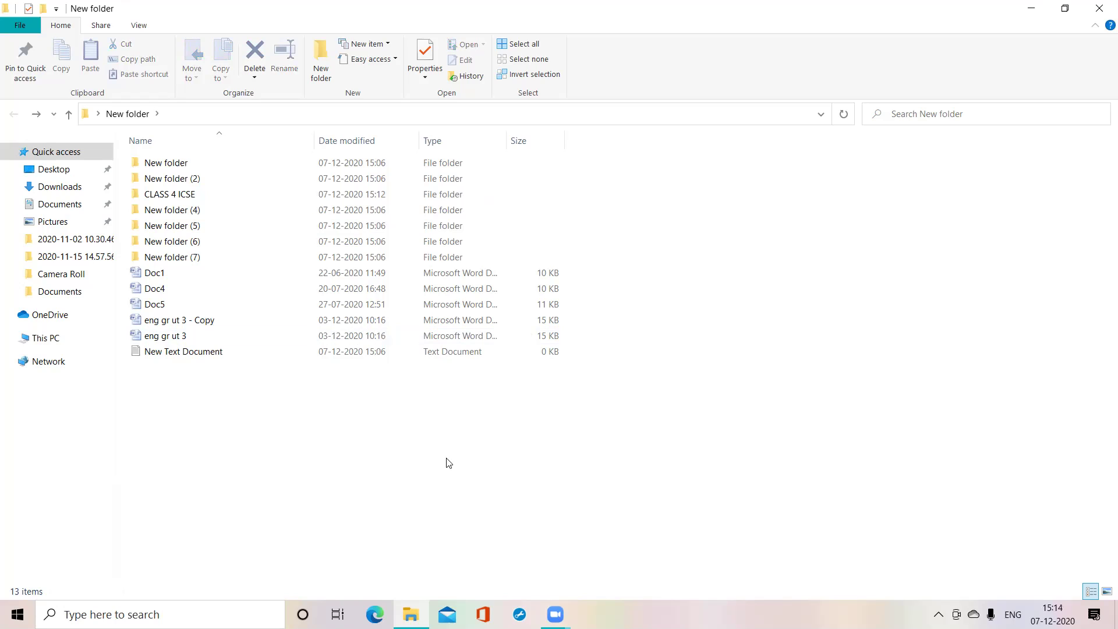
- Delete the subfolders "New folder (6)" and "New folder (7)"
{"action": "left_click", "coordinate": [176, 245]}
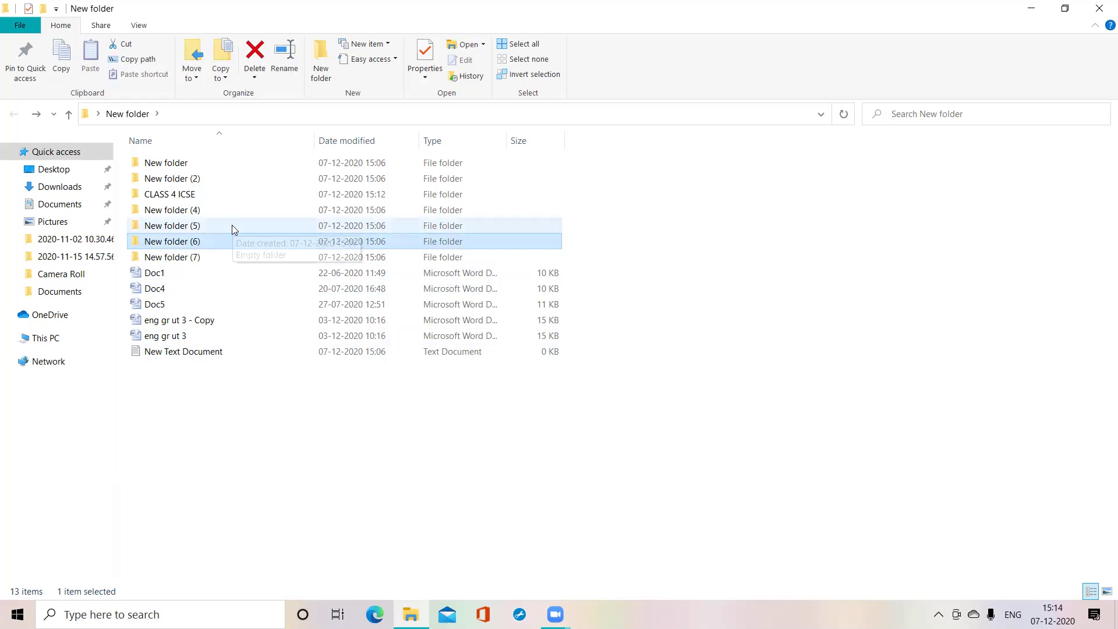
{"action": "key", "text": "Delete"}
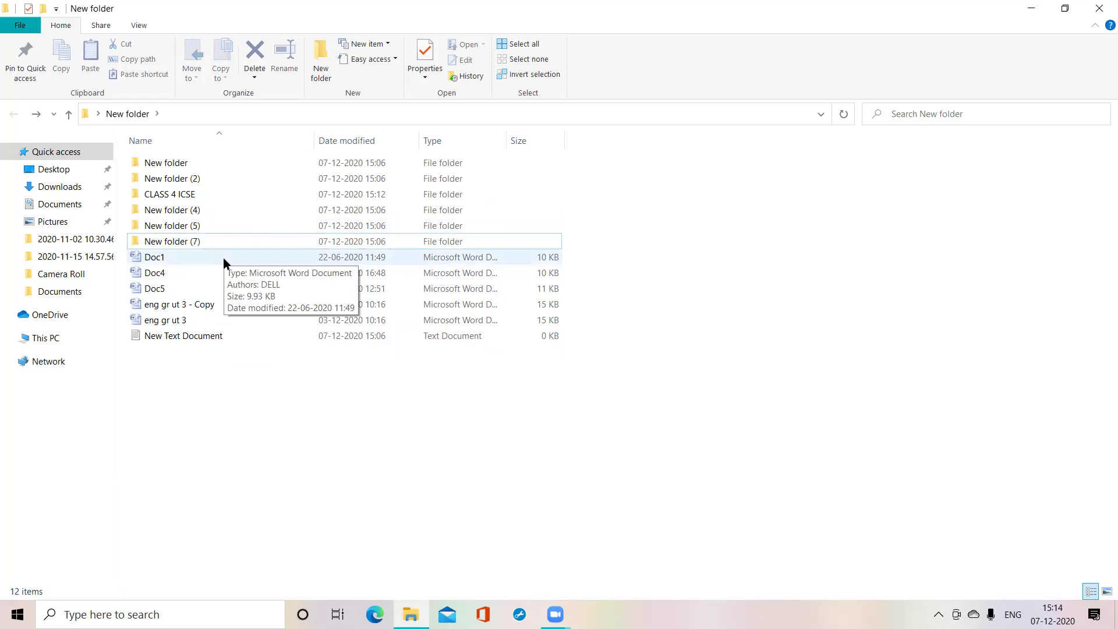
{"action": "left_click", "coordinate": [256, 73]}
{"action": "left_click", "coordinate": [278, 406]}
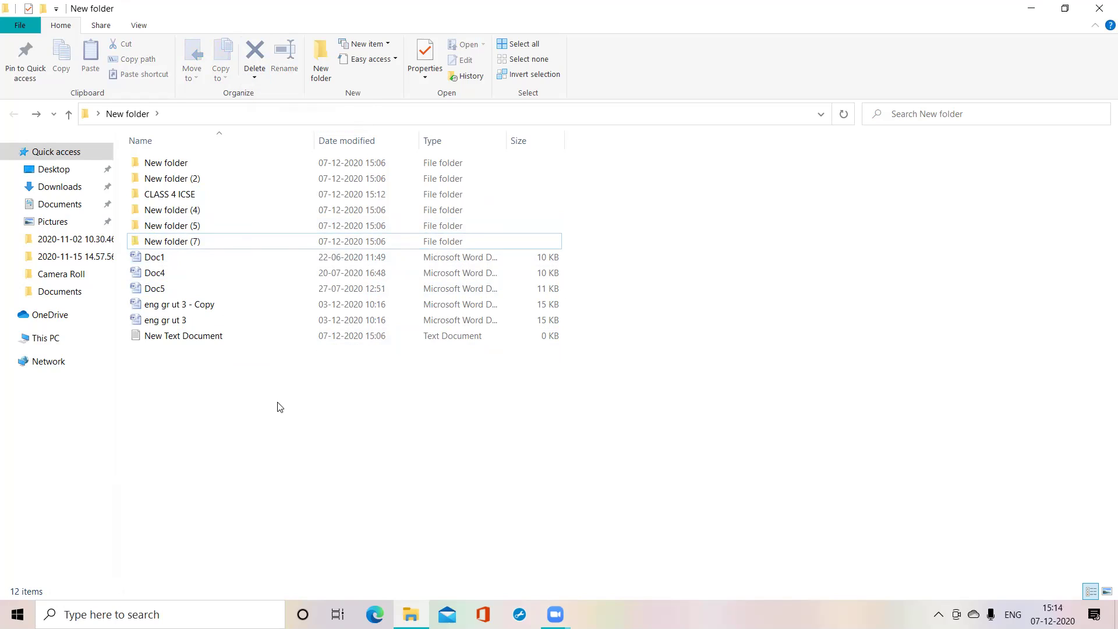
{"action": "right_click", "coordinate": [186, 246]}
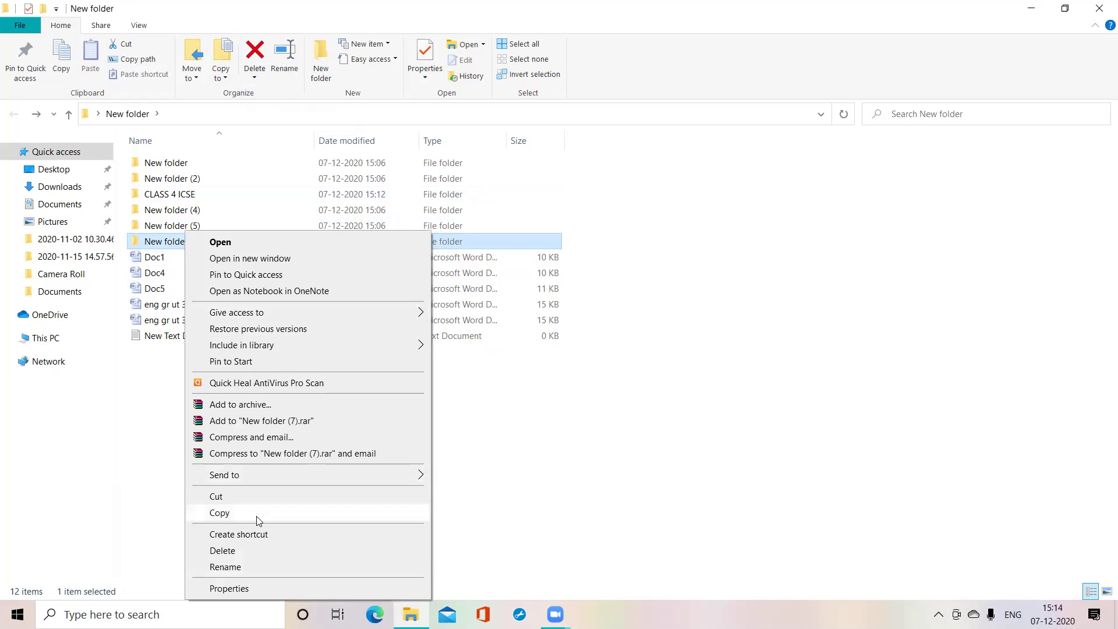
{"action": "left_click", "coordinate": [222, 551]}
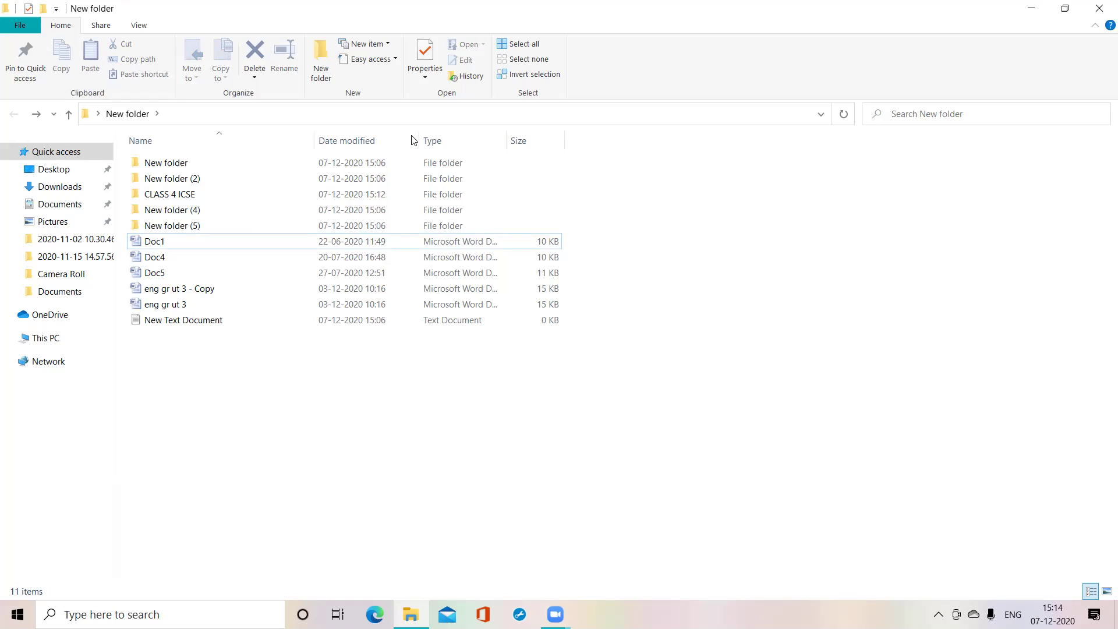
- Handwrite the underlined orange word "Tampering" in the empty area beside the file list
{"action": "mouse_move", "coordinate": [649, 168]}
{"action": "left_mouse_down"}
{"action": "mouse_move", "coordinate": [703, 153]}
{"action": "mouse_move", "coordinate": [621, 223]}
{"action": "left_mouse_up"}
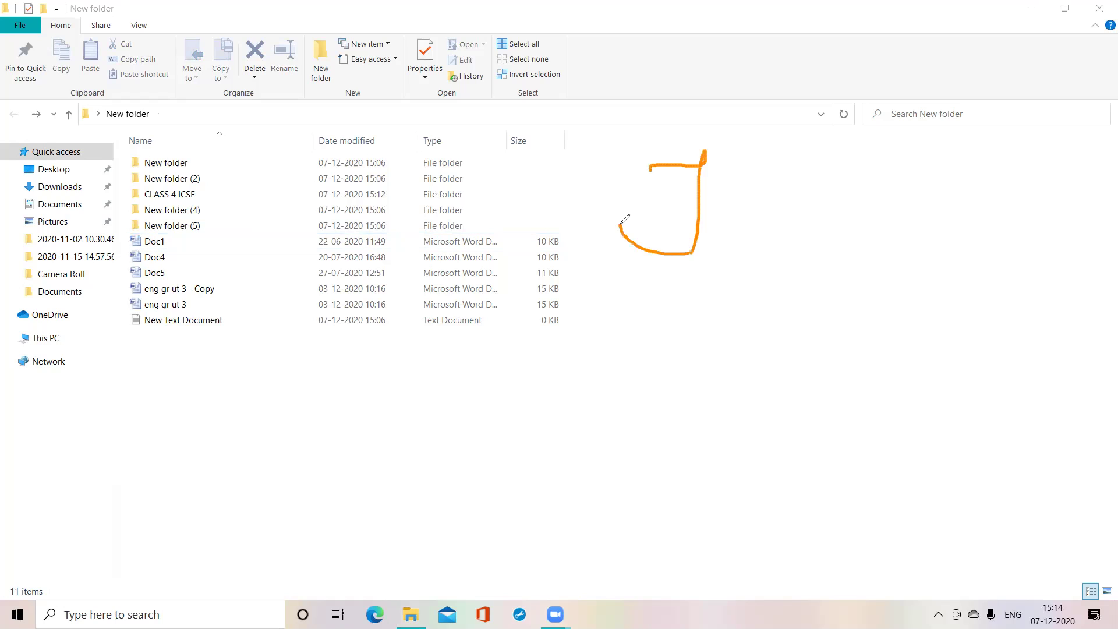
{"action": "mouse_move", "coordinate": [737, 207]}
{"action": "left_mouse_down"}
{"action": "mouse_move", "coordinate": [720, 257]}
{"action": "mouse_move", "coordinate": [830, 220]}
{"action": "mouse_move", "coordinate": [821, 269]}
{"action": "mouse_move", "coordinate": [870, 204]}
{"action": "mouse_move", "coordinate": [891, 221]}
{"action": "mouse_move", "coordinate": [927, 203]}
{"action": "mouse_move", "coordinate": [935, 219]}
{"action": "mouse_move", "coordinate": [958, 181]}
{"action": "mouse_move", "coordinate": [998, 170]}
{"action": "mouse_move", "coordinate": [989, 191]}
{"action": "mouse_move", "coordinate": [1012, 215]}
{"action": "mouse_move", "coordinate": [989, 268]}
{"action": "mouse_move", "coordinate": [1020, 201]}
{"action": "left_mouse_up"}
{"action": "left_click", "coordinate": [922, 176]}
{"action": "left_click_drag", "start_coordinate": [686, 289], "coordinate": [1014, 251]}
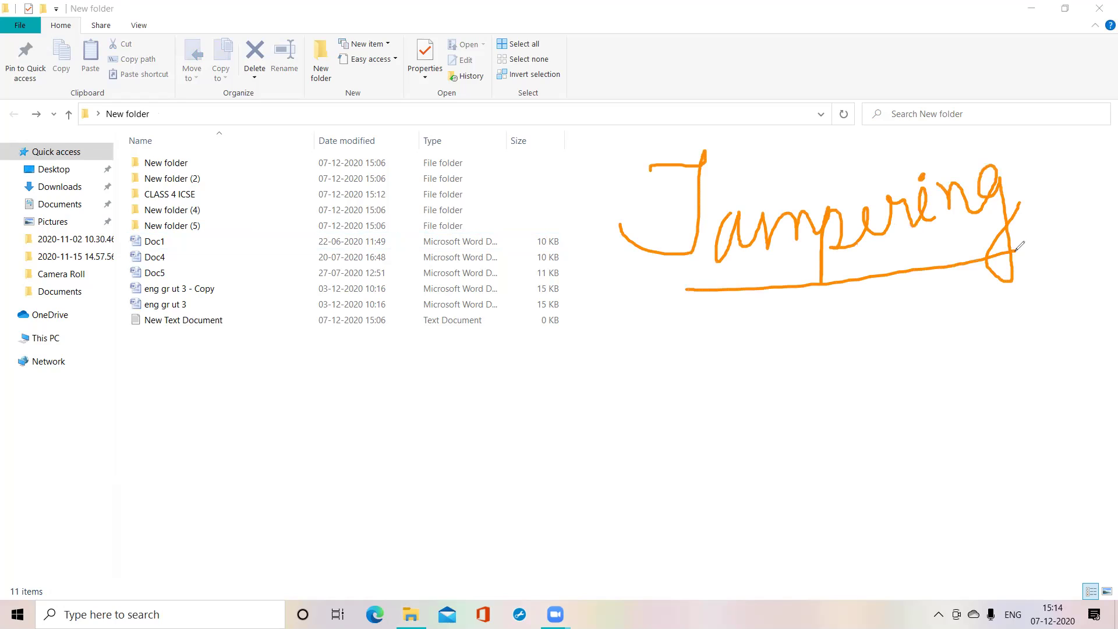